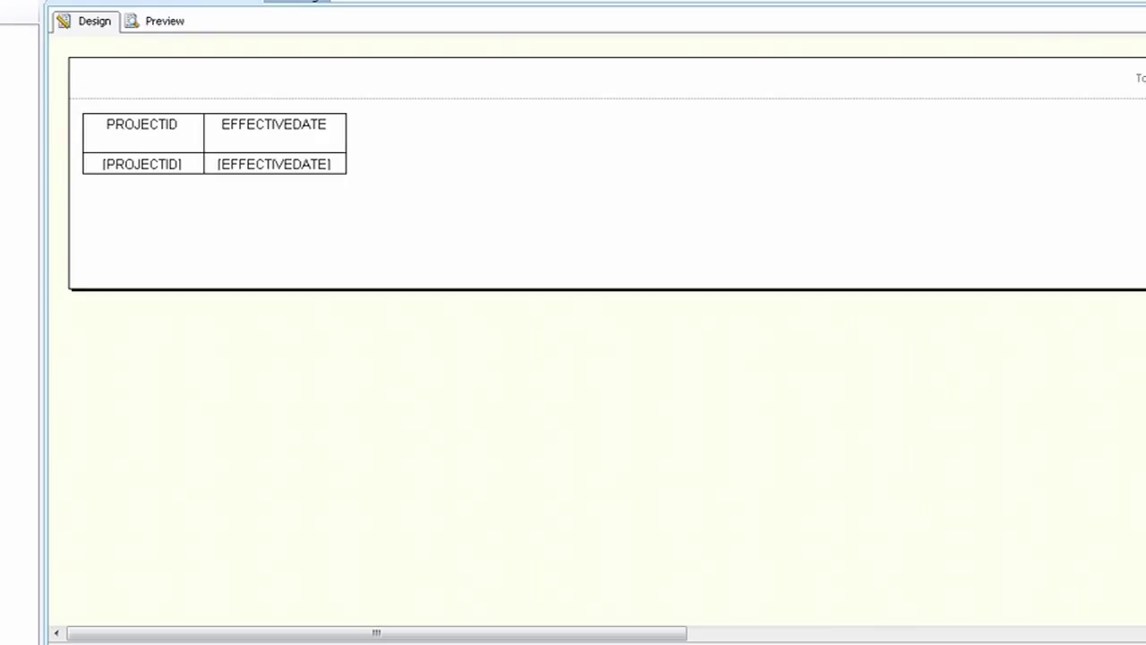
Preview the report and add a table column headed TODAY'S DATE to the right of EFFECTIVEDATE.
left_click(164, 22)
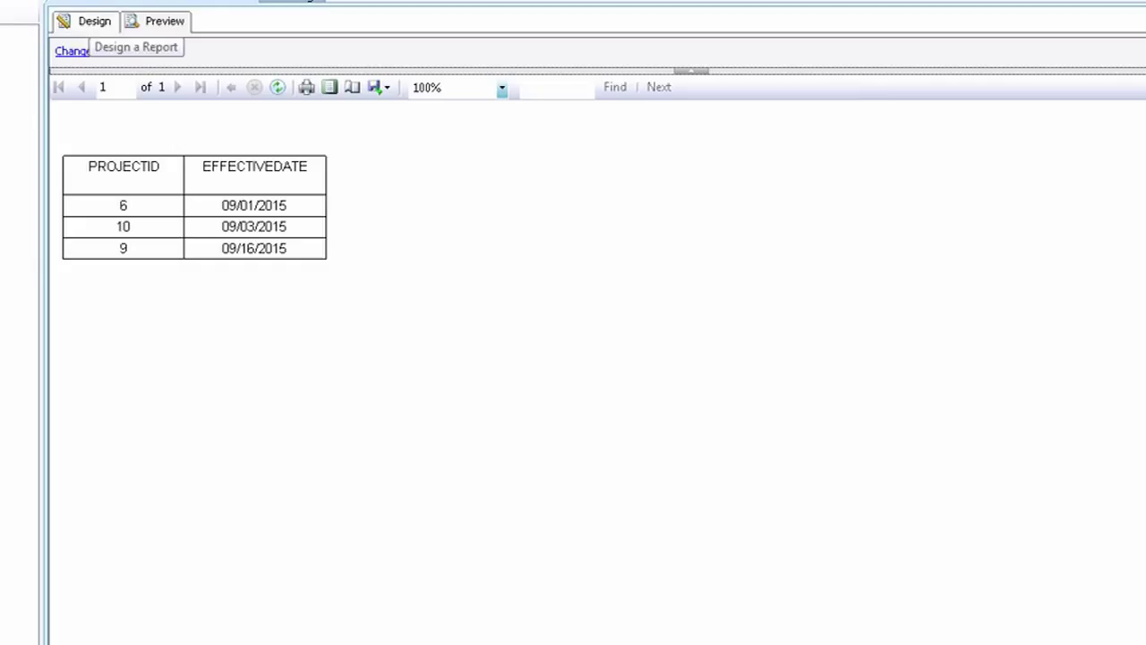
left_click(86, 21)
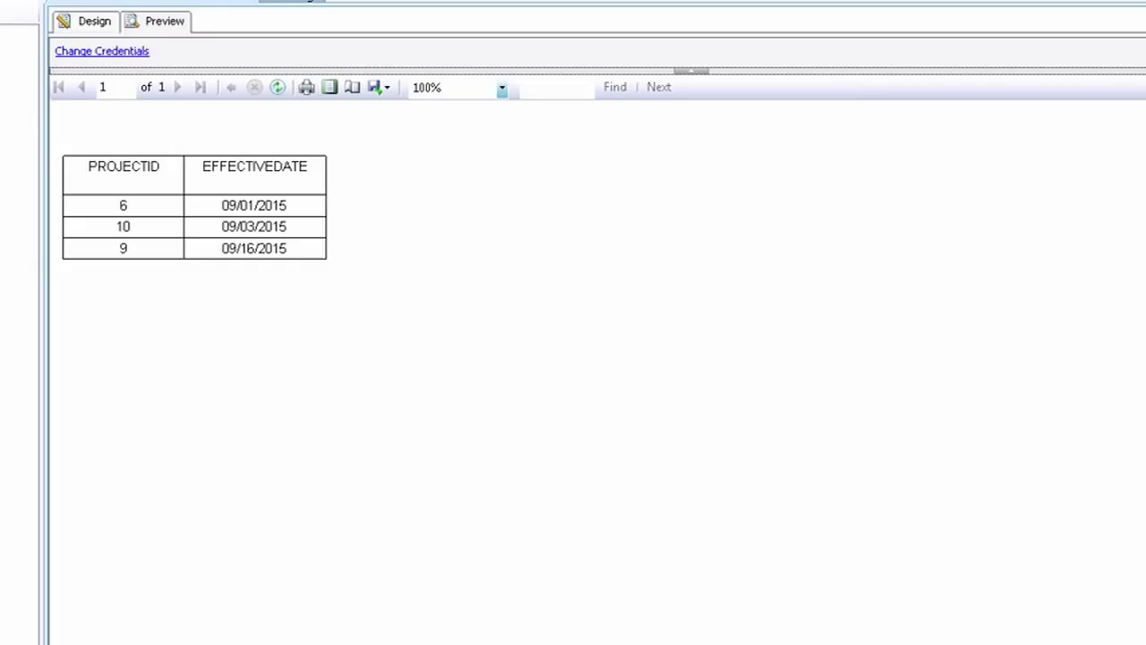
left_click(302, 125)
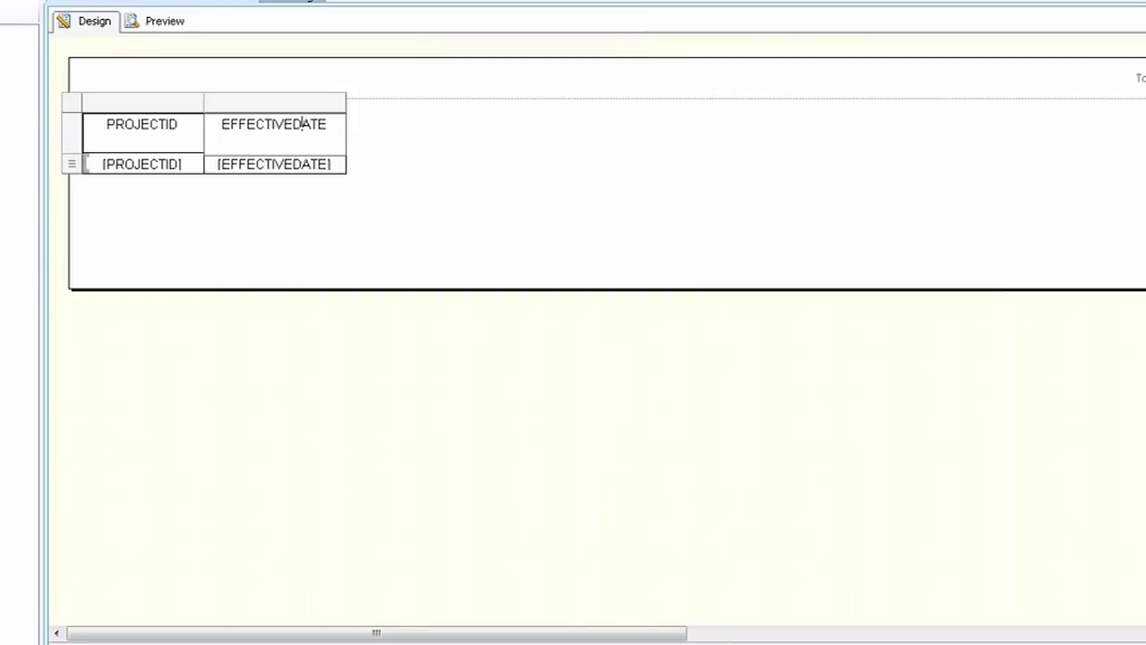
right_click(333, 100)
mouse_move(430, 112)
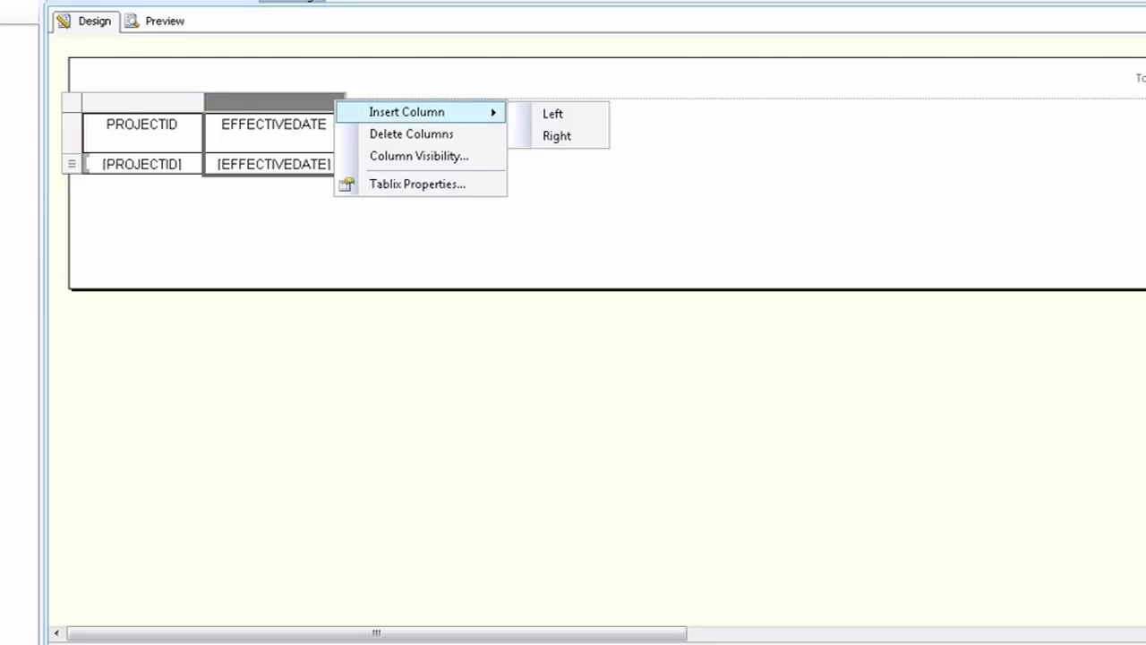
left_click(556, 135)
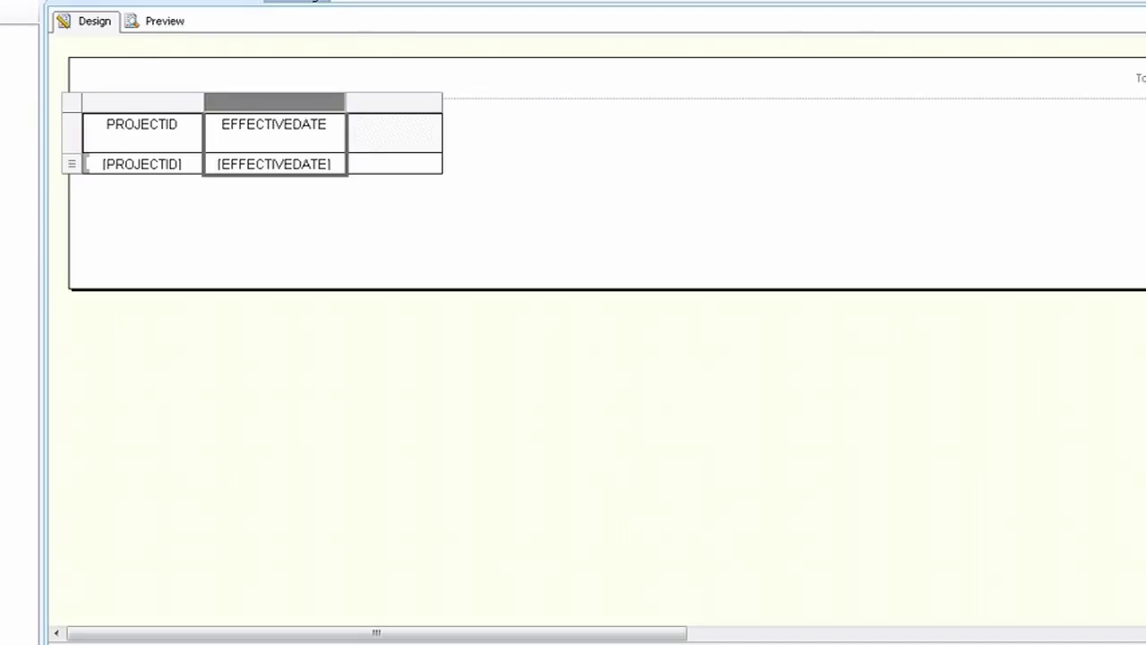
left_click(395, 134)
type("TOD")
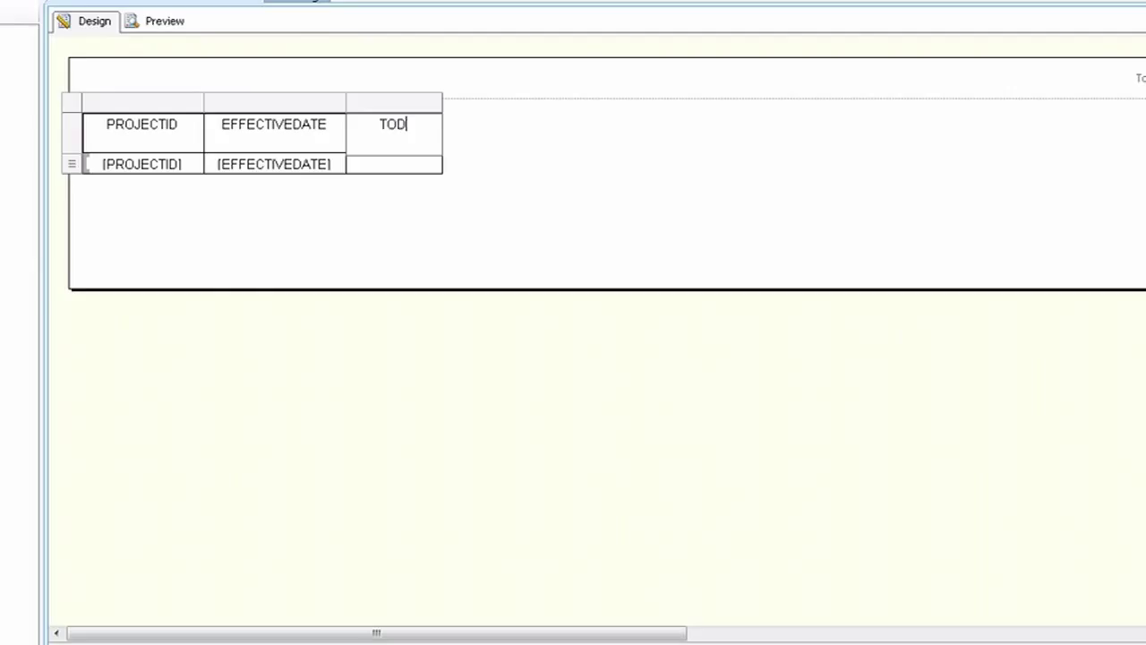
type("AY'S DATE")
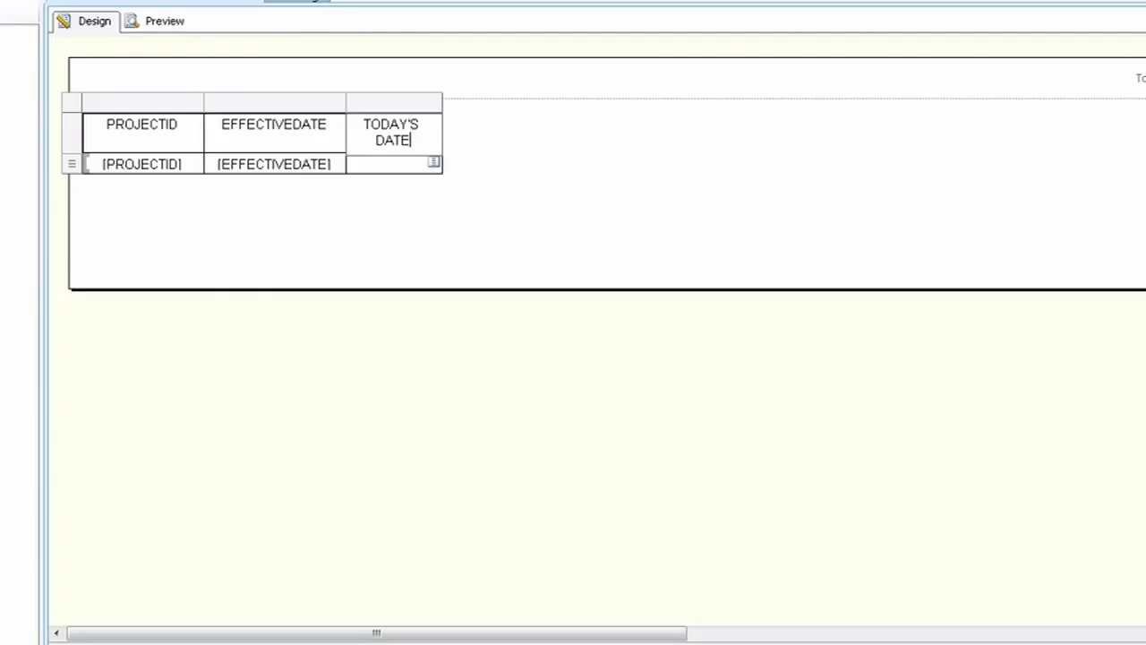
Set the detail cell under TODAY'S DATE to the expression =TODAY() and preview the report.
right_click(384, 167)
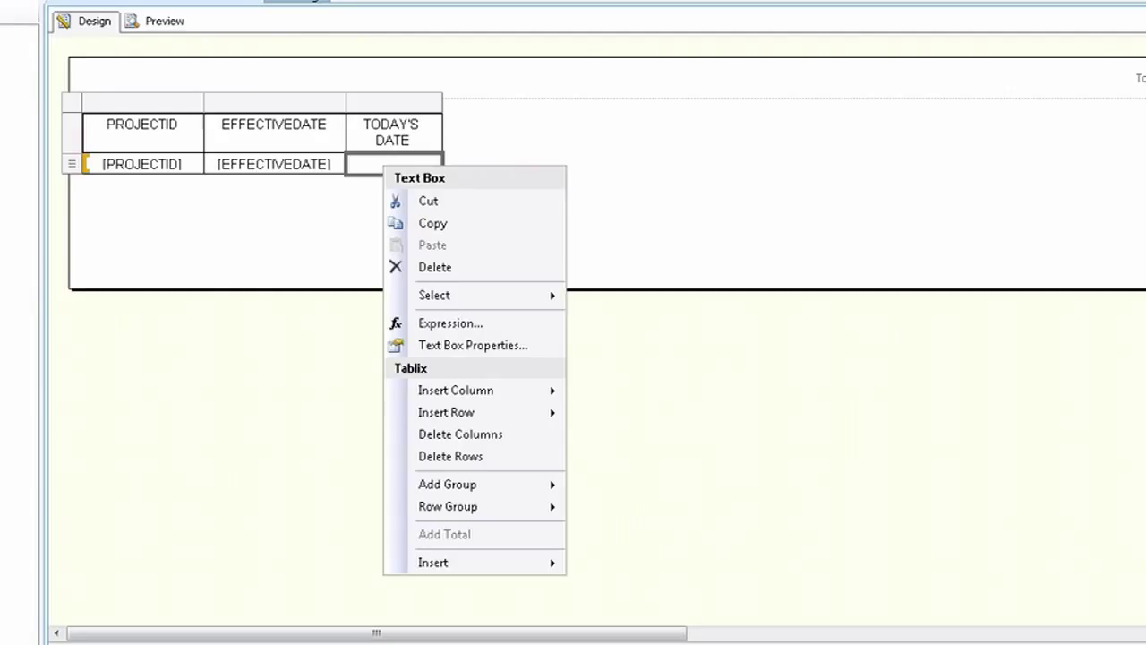
left_click(450, 324)
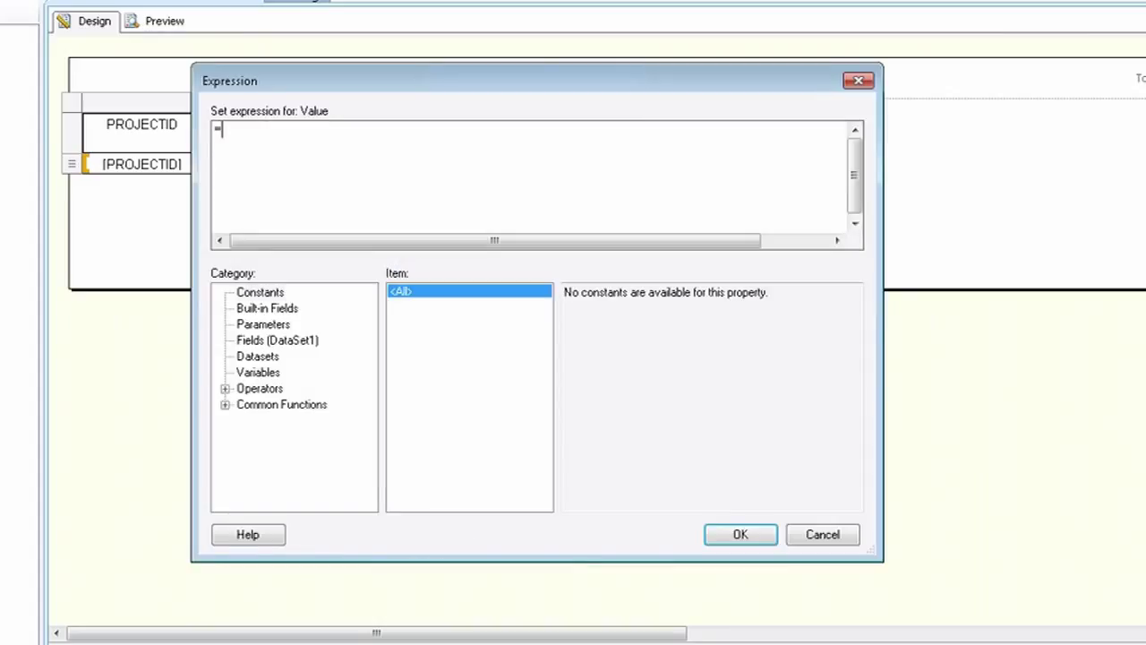
type("TODAY()")
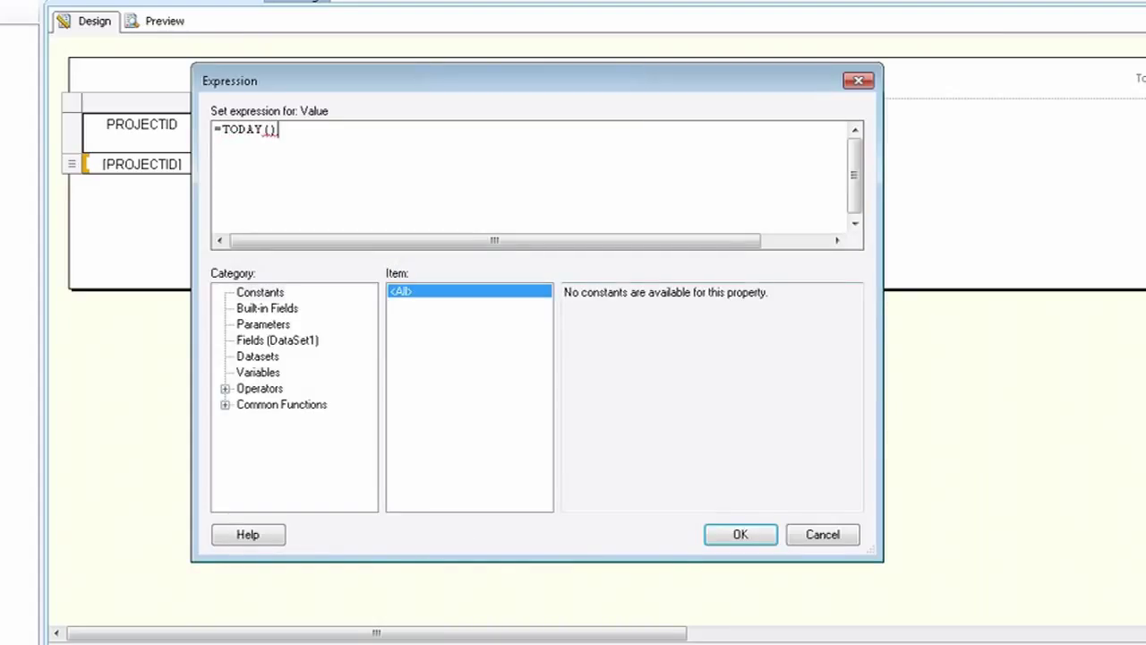
left_click(741, 534)
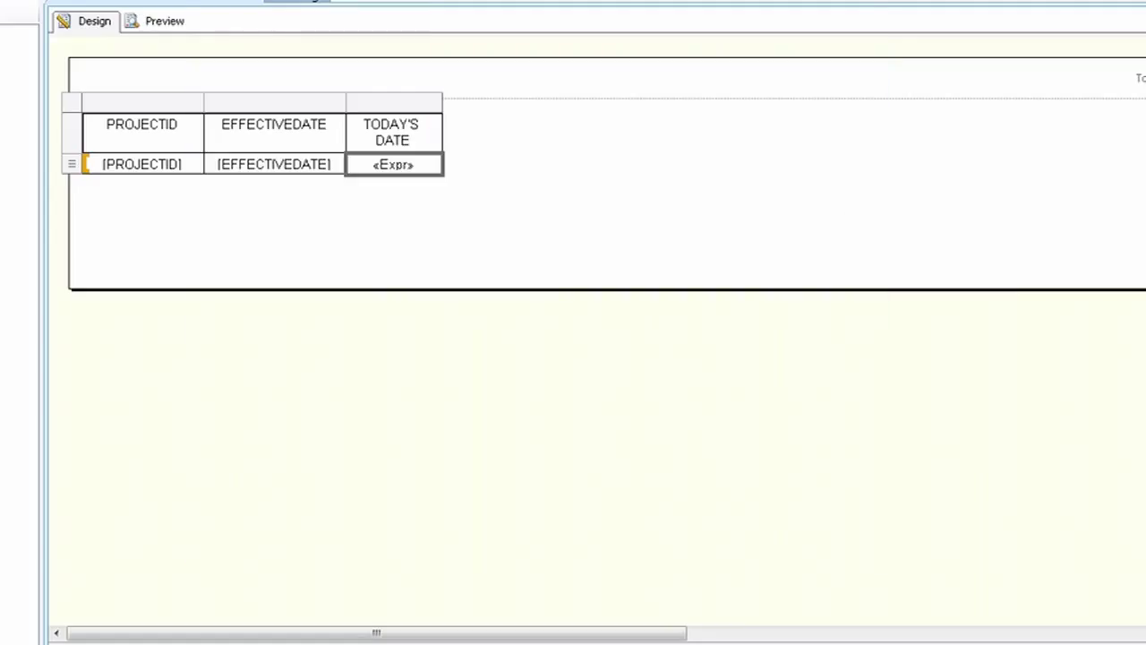
left_click(163, 22)
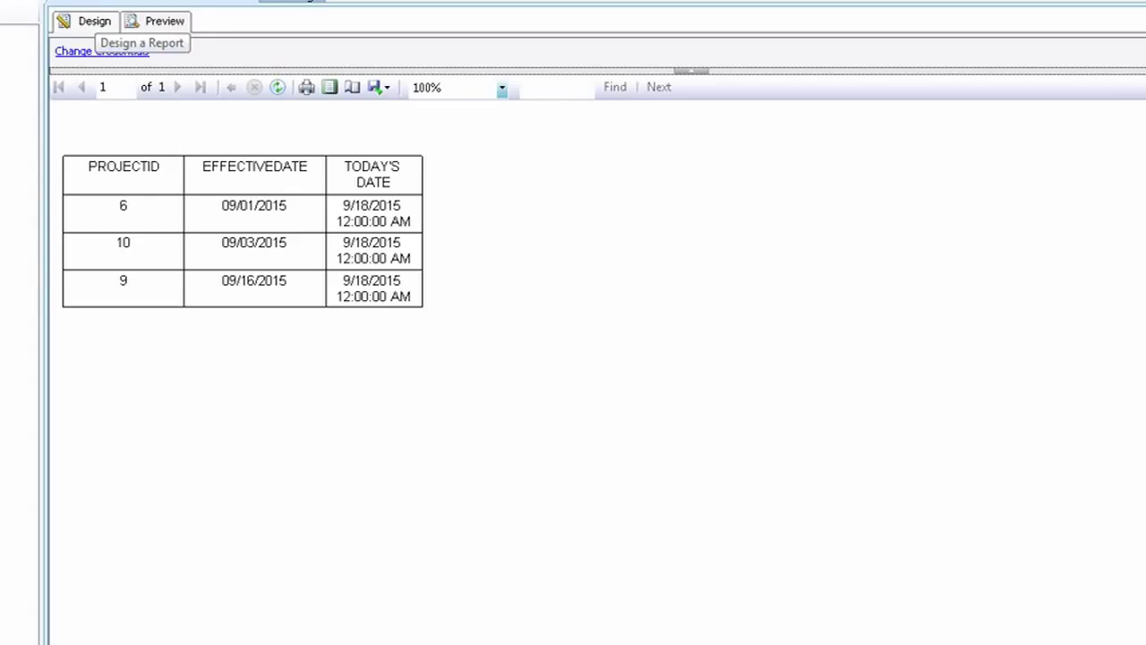
left_click(89, 20)
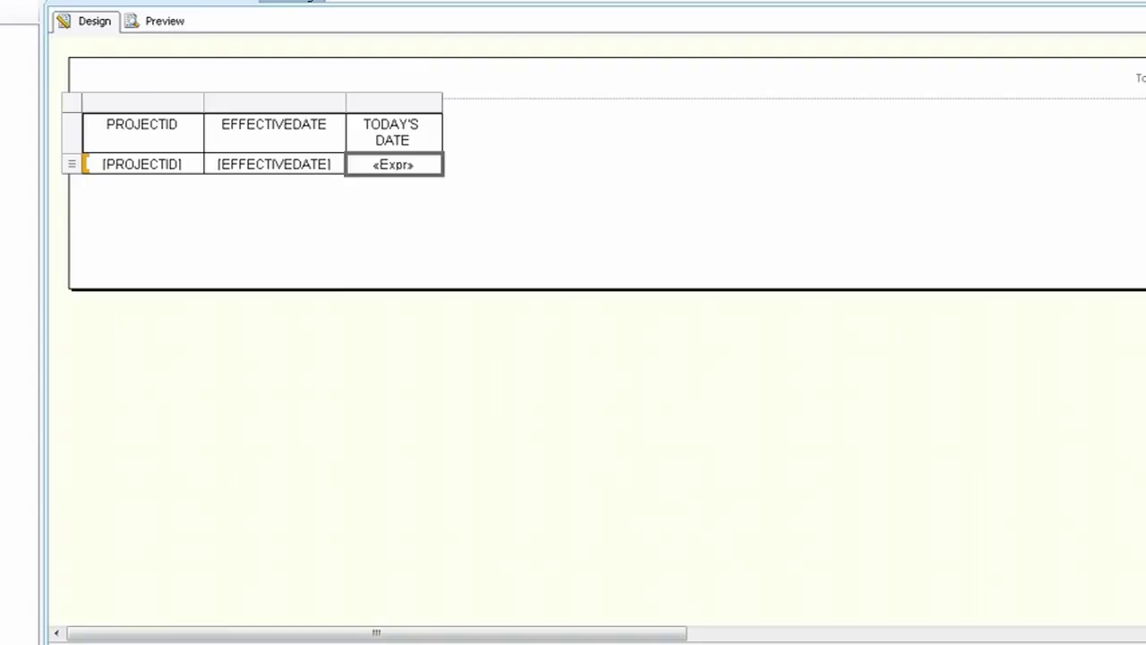
Insert a table column to the right of TODAY'S DATE and head it # BUSINESS DAYS.
right_click(417, 102)
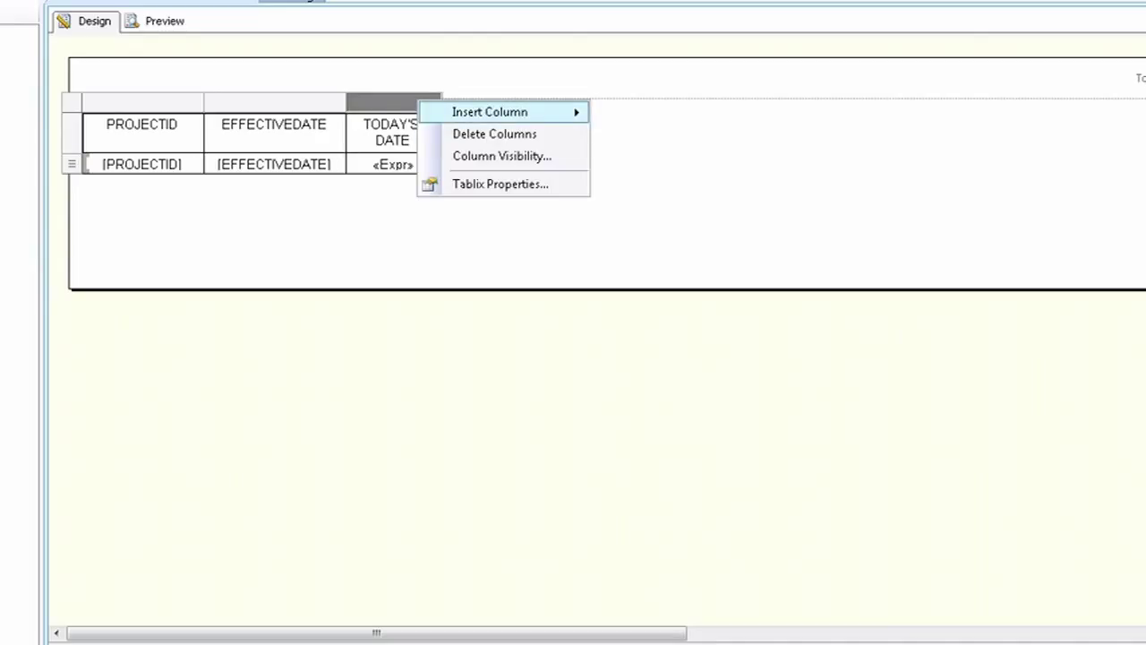
mouse_move(501, 111)
left_click(639, 135)
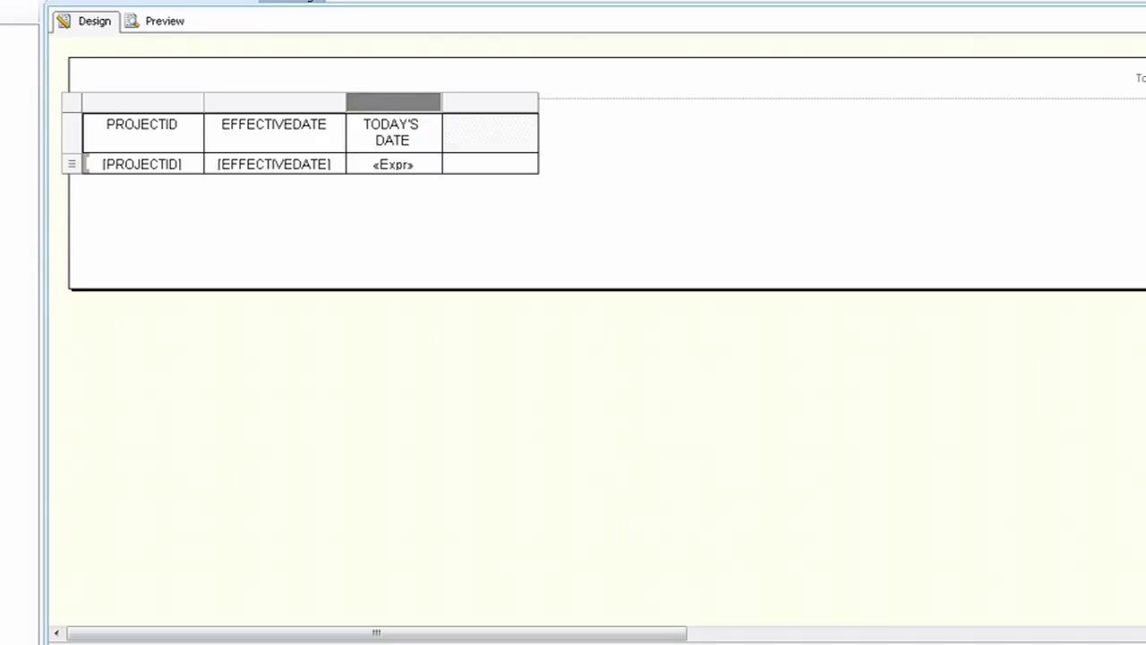
left_click(490, 164)
left_click(490, 134)
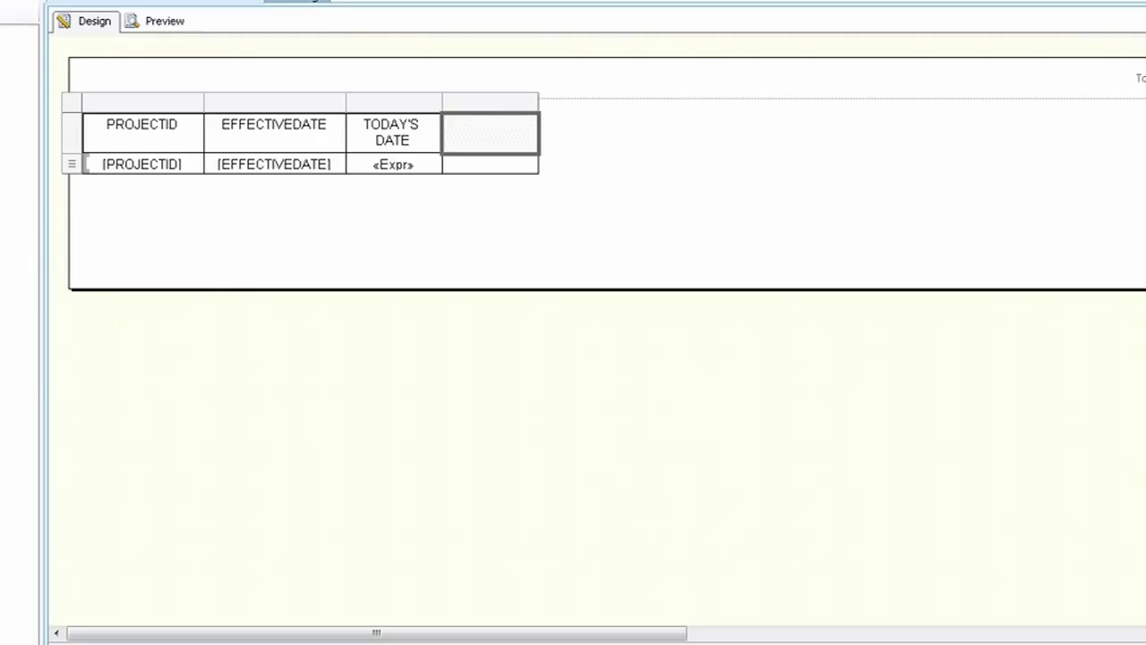
type("# busines")
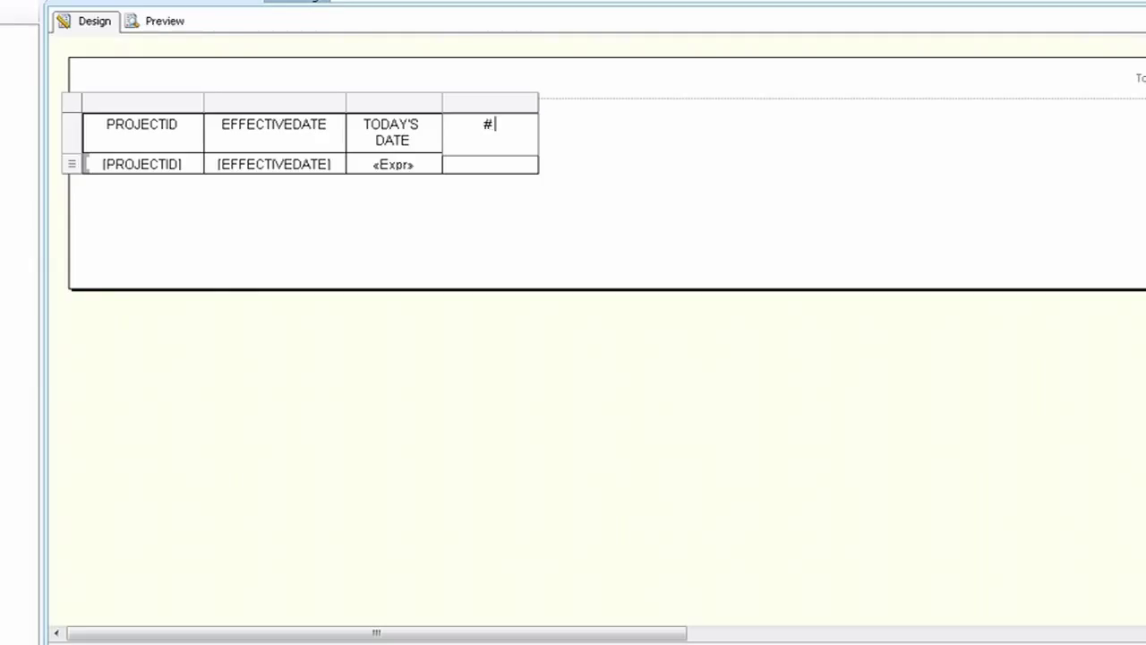
key("BackSpace")
key("BackSpace")
key("BackSpace")
key("BackSpace")
key("BackSpace")
key("BackSpace")
key("BackSpace")
key("BackSpace")
type("BUSINESS DAYS")
key("Return")
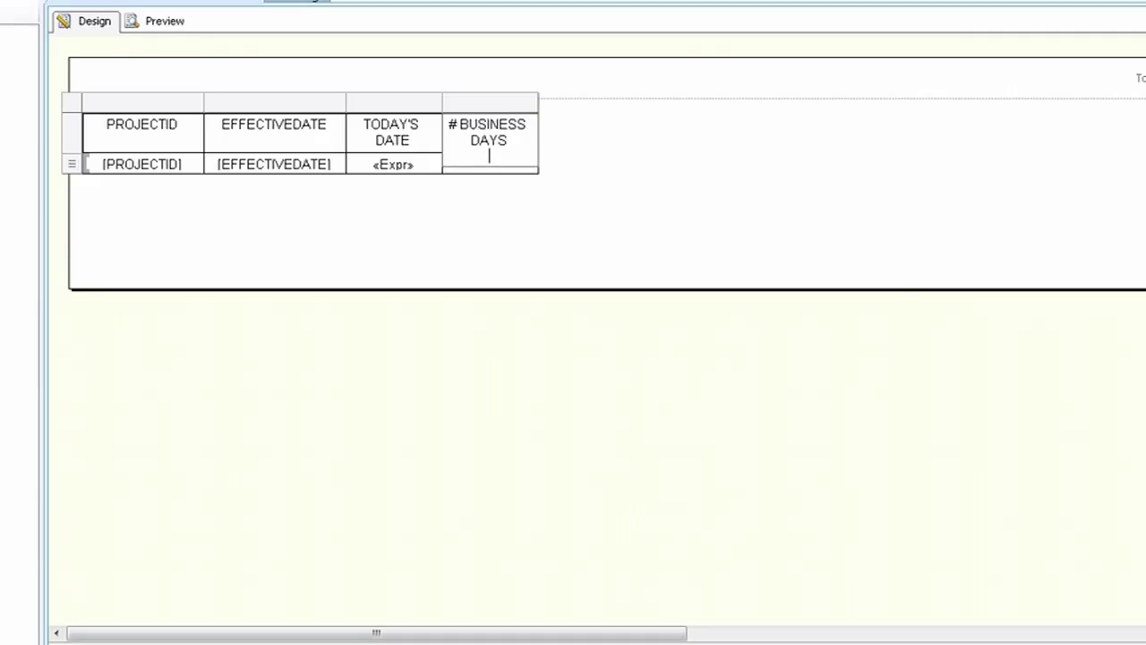
key("BackSpace")
Set the # BUSINESS DAYS detail expression to DateDiff "d" from EFFECTIVEDATE to Today() minus DateDiff "ww"*2, minus IIf DatePart "w" = 1 corrections for both dates.
left_click(490, 165)
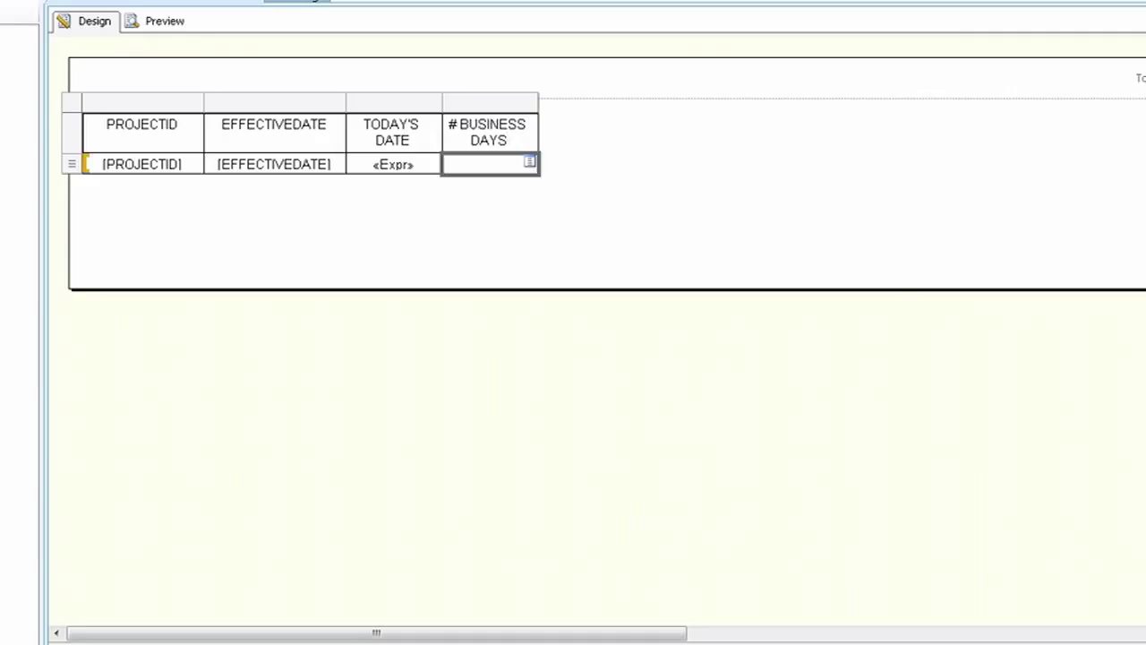
right_click(485, 164)
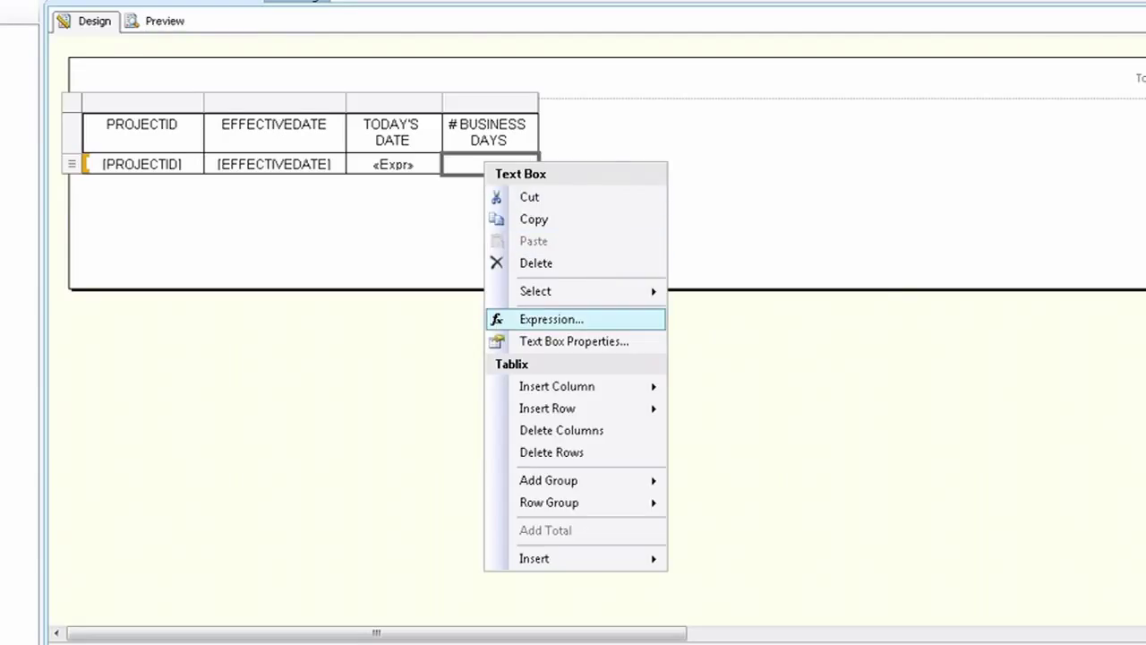
left_click(550, 318)
type("(DateDiff(\"d\", Fields!EFFECTIVEDATE.Value, Today()))- (DateDiff(\"ww\", Fields!EFFECTIVEDATE.Value, Today())*2)- (IIf((DatePart(\"w\", Today())) = 1, \"1\", \"0\"))- (IIf((DatePart(\"w\", Fields!EFFECTIVEDATE.Value)) = 1, \"1\", \"0\"))")
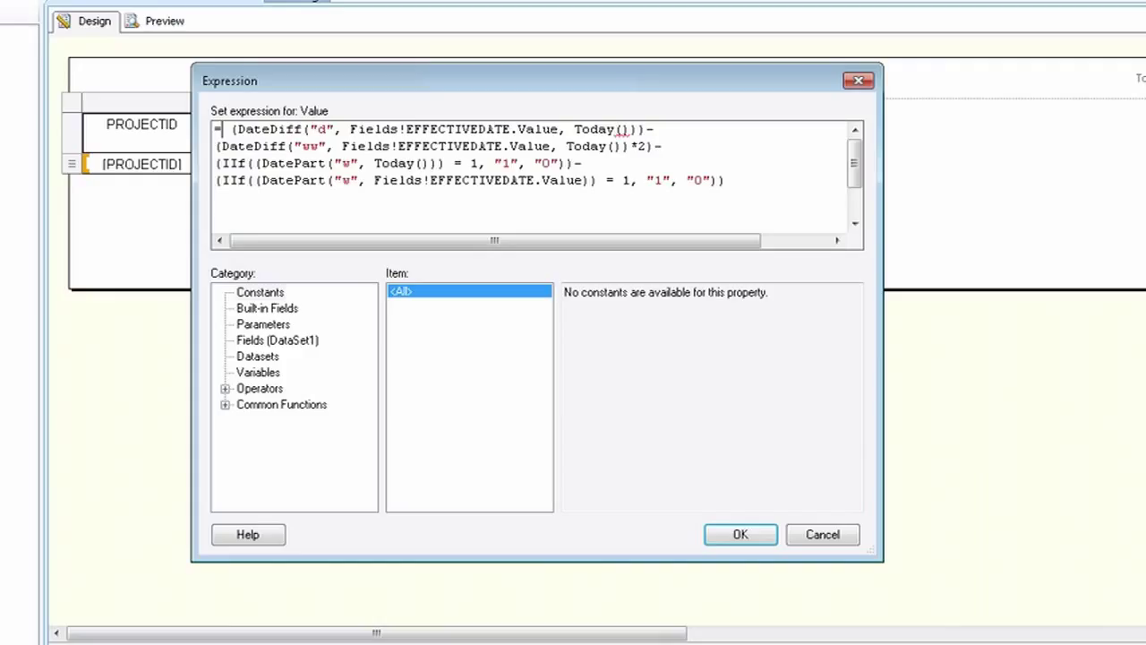
left_click_drag(537, 81, 516, 180)
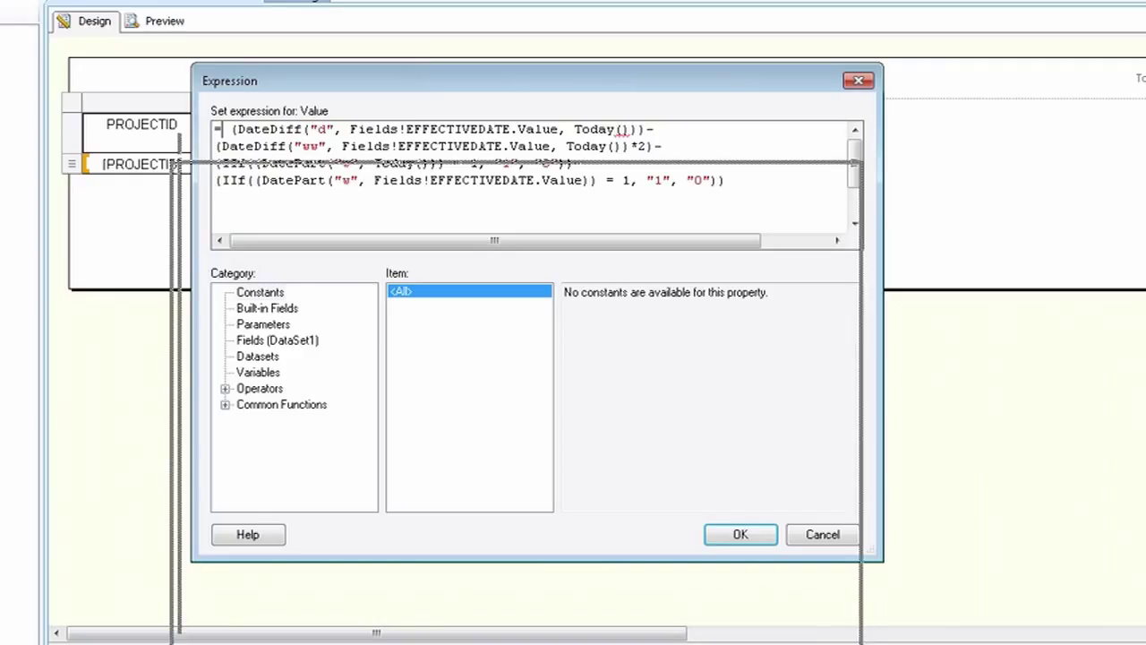
left_click_drag(427, 179, 398, 213)
double_click(409, 262)
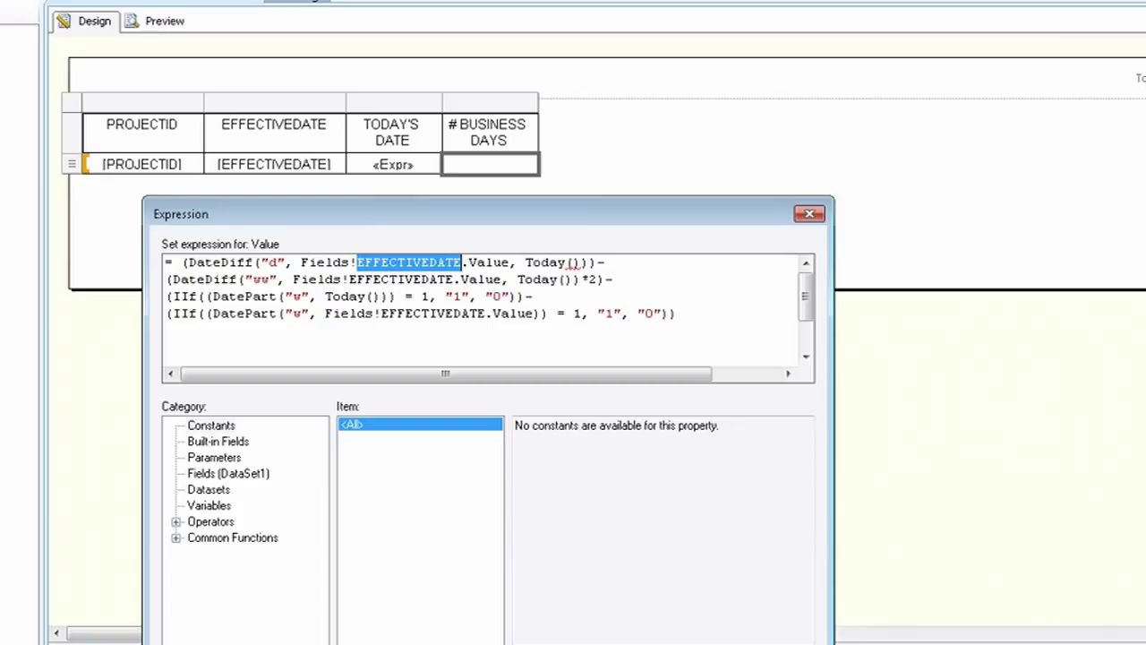
double_click(546, 262)
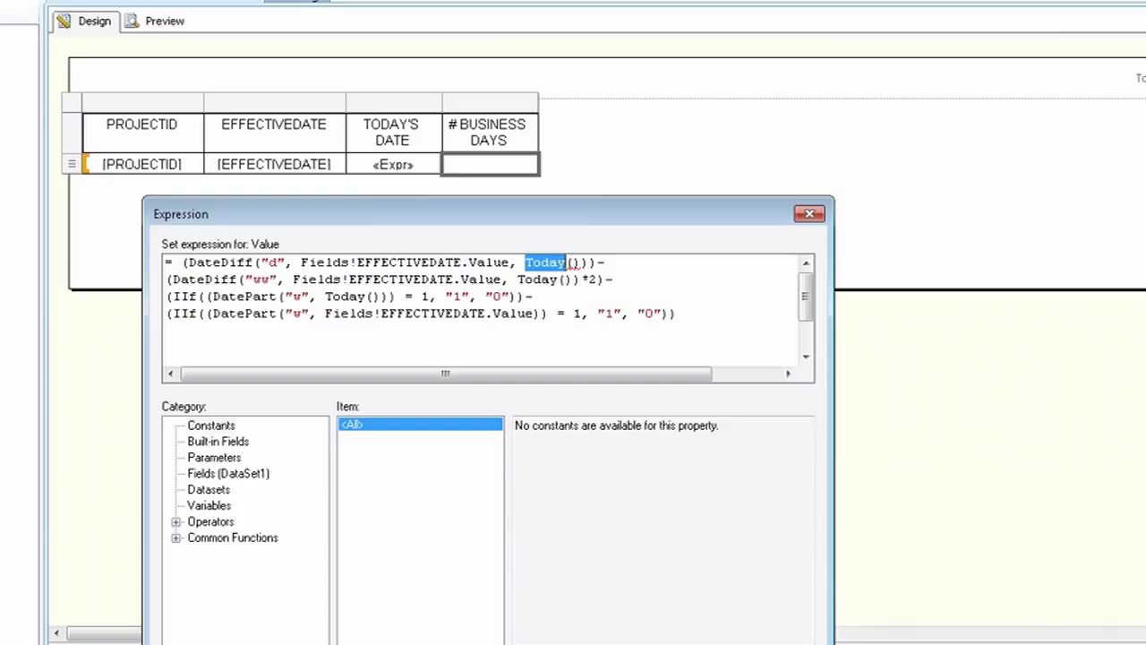
left_click(341, 279)
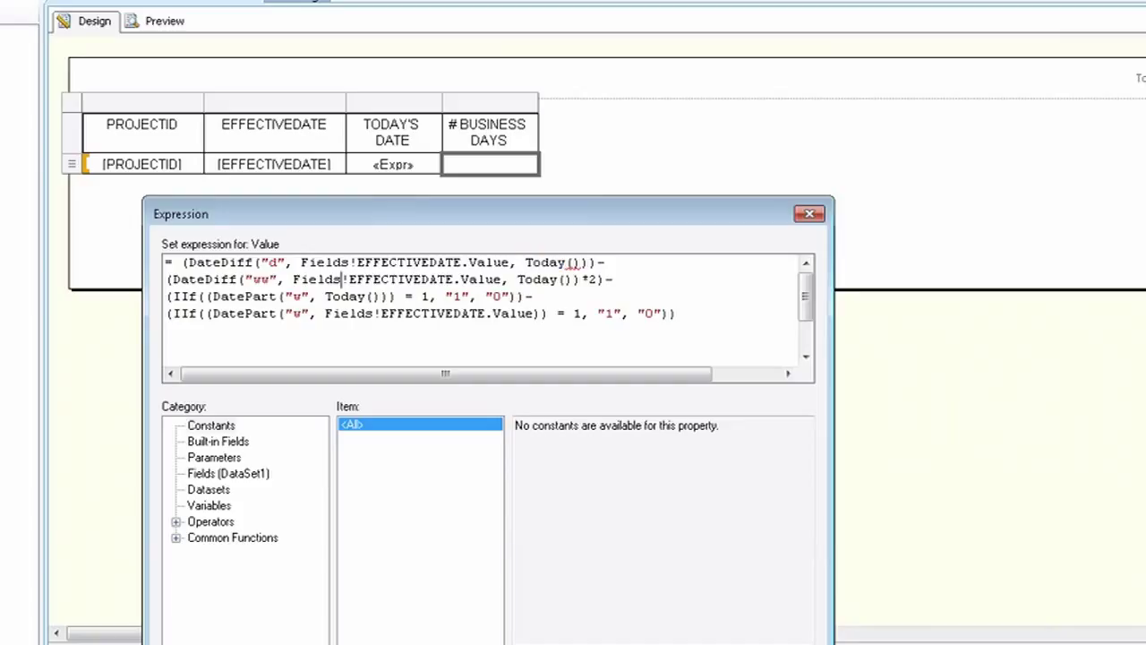
left_click(678, 314)
key("Return")
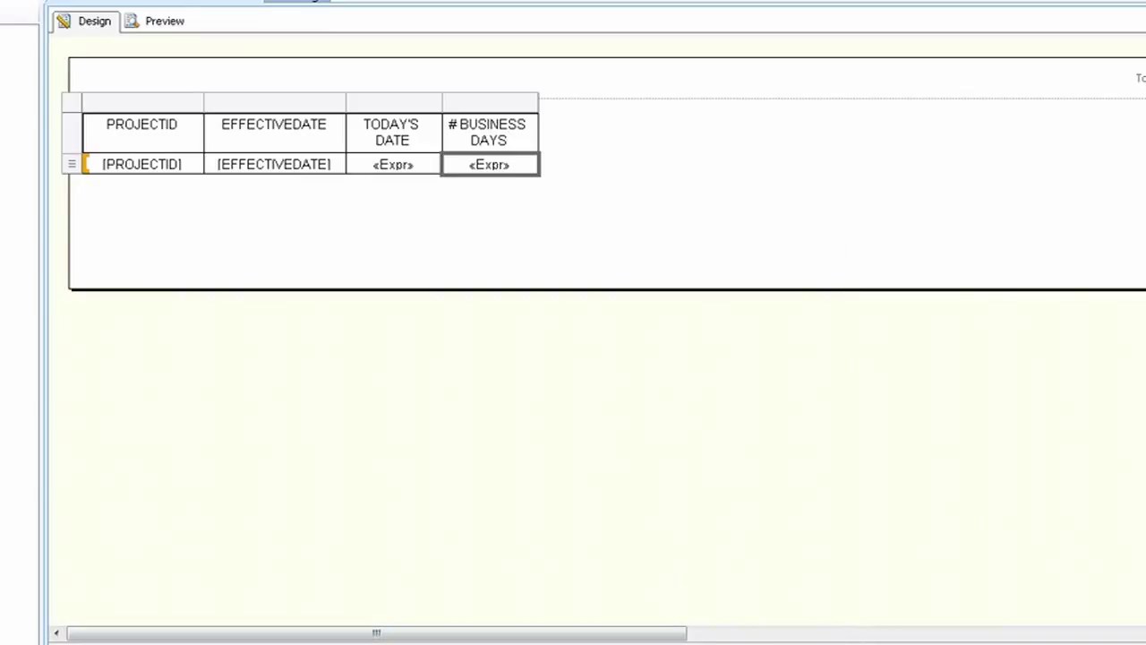
Preview the report and check the # BUSINESS DAYS values against the September 2015 calendar.
left_click(161, 21)
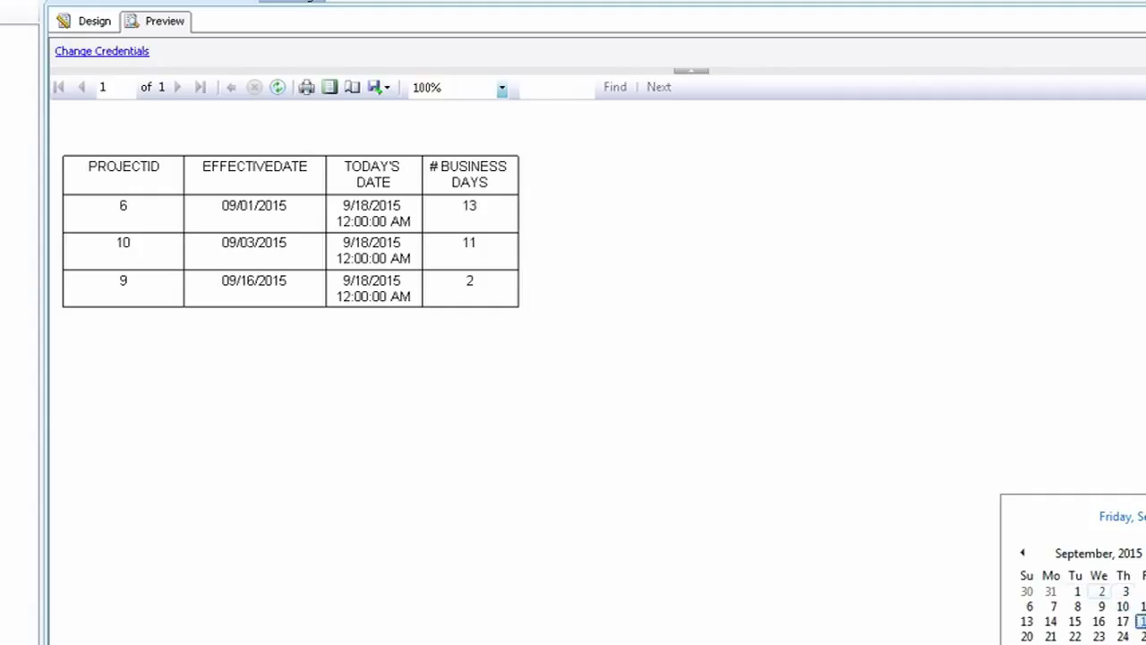
key("Escape")
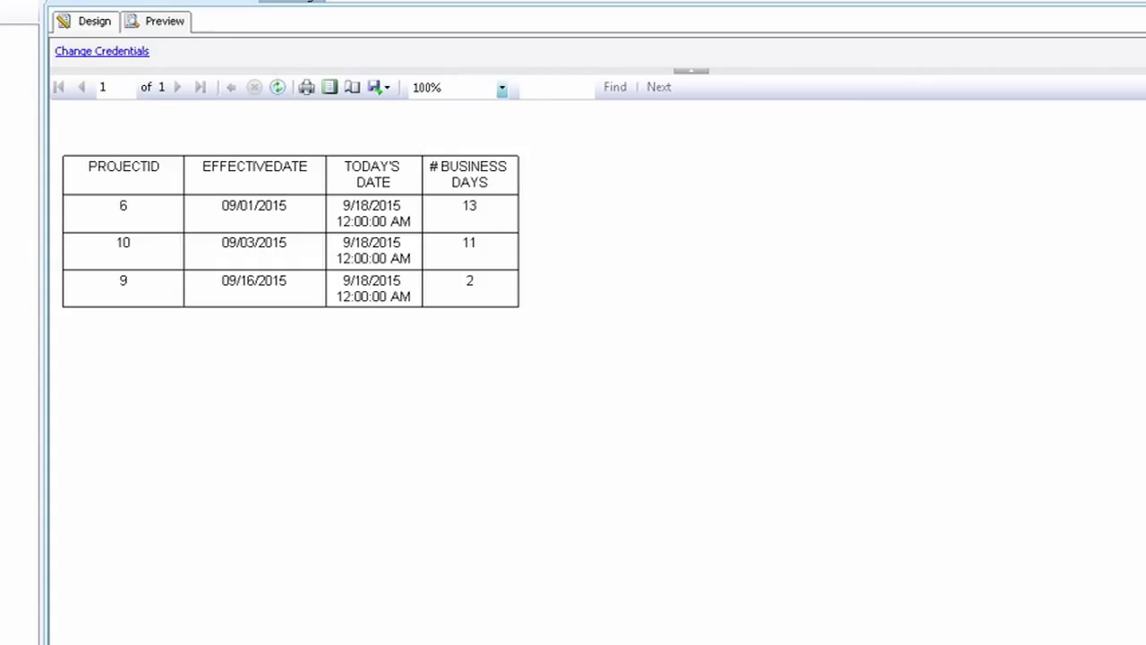
left_click(89, 21)
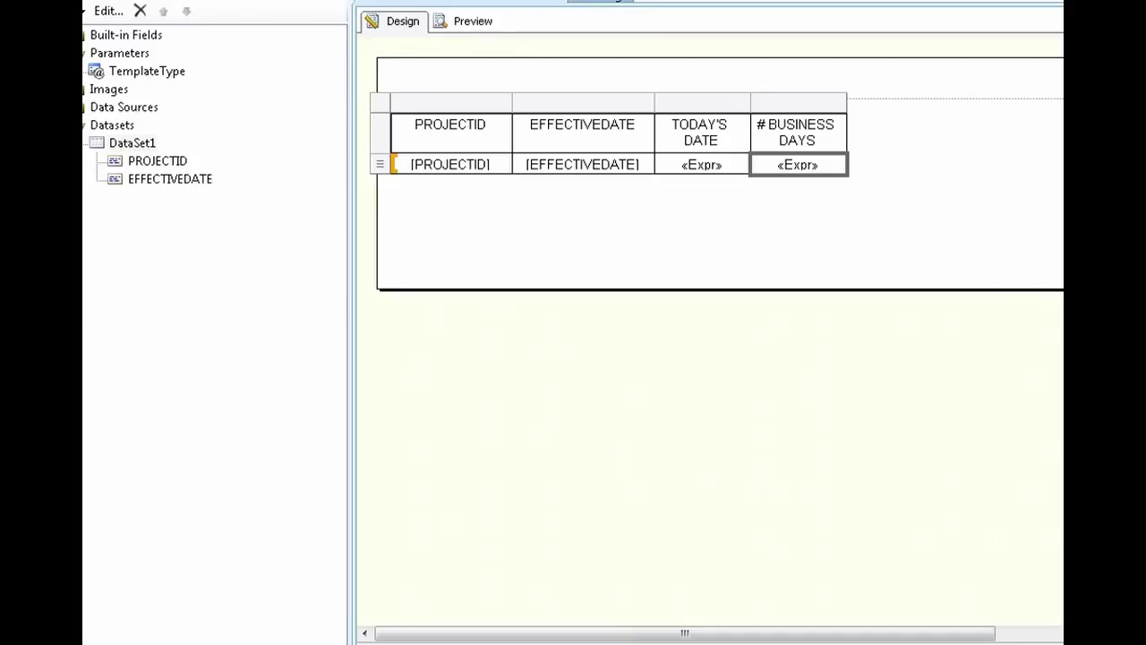
Add a DataSet1 filter with the expression DateDiff "d" from EFFECTIVEDATE to Today() minus DateDiff "ww"*2, minus IIf DatePart "w" = 1 corrections for both dates.
right_click(130, 144)
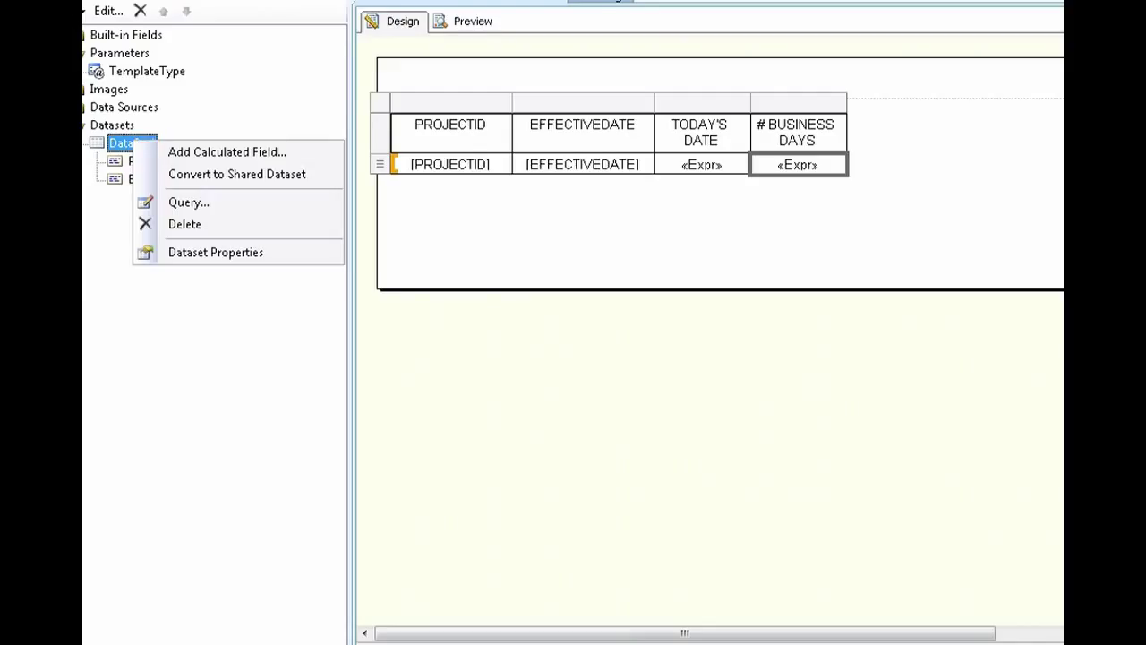
left_click(215, 252)
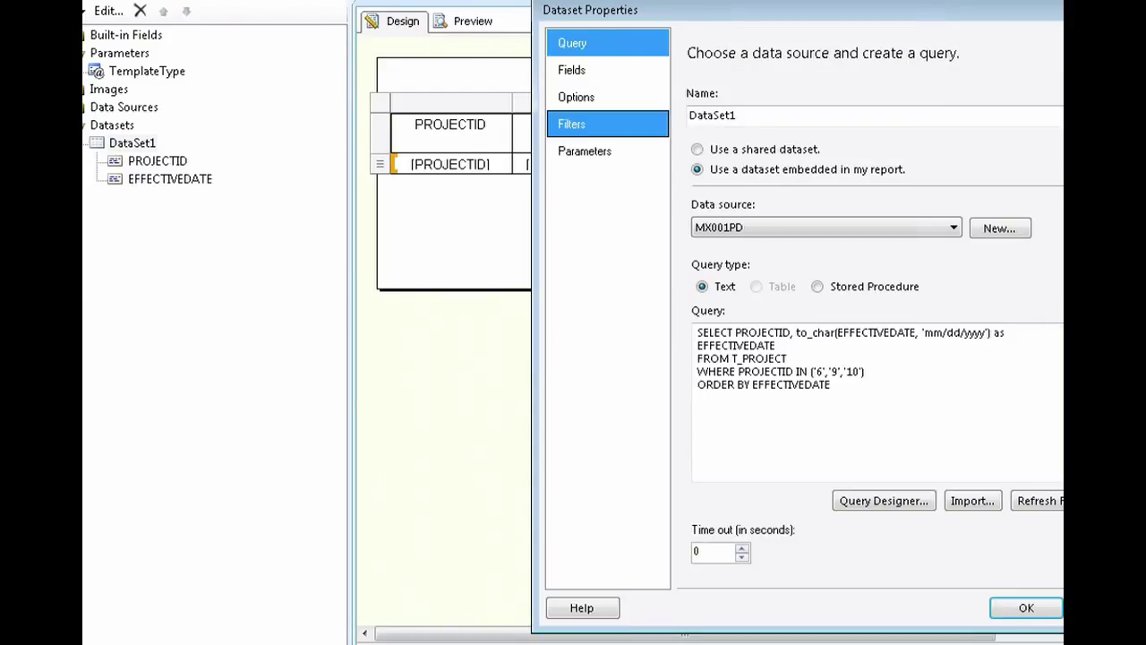
left_click(582, 123)
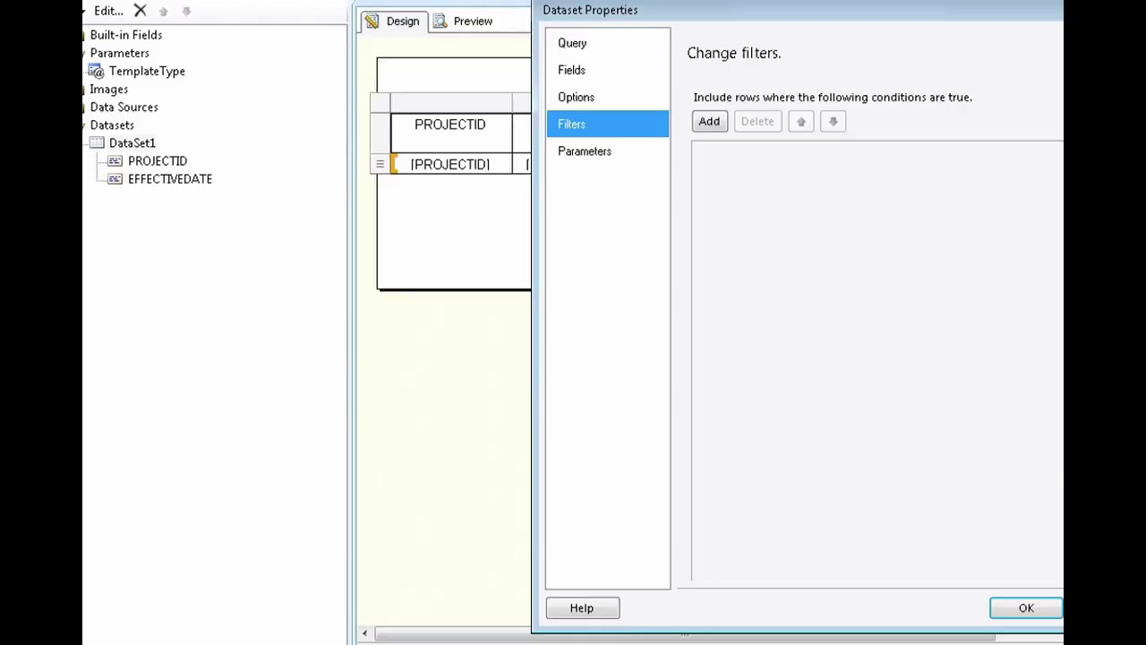
left_click(709, 121)
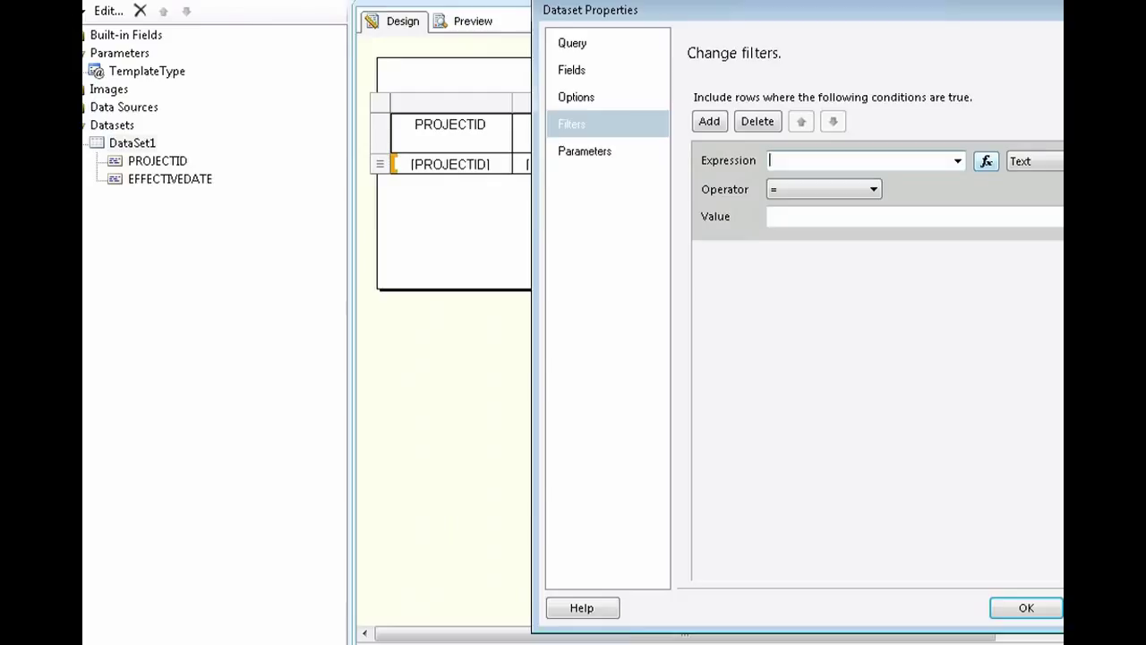
left_click(986, 161)
key("ctrl+a")
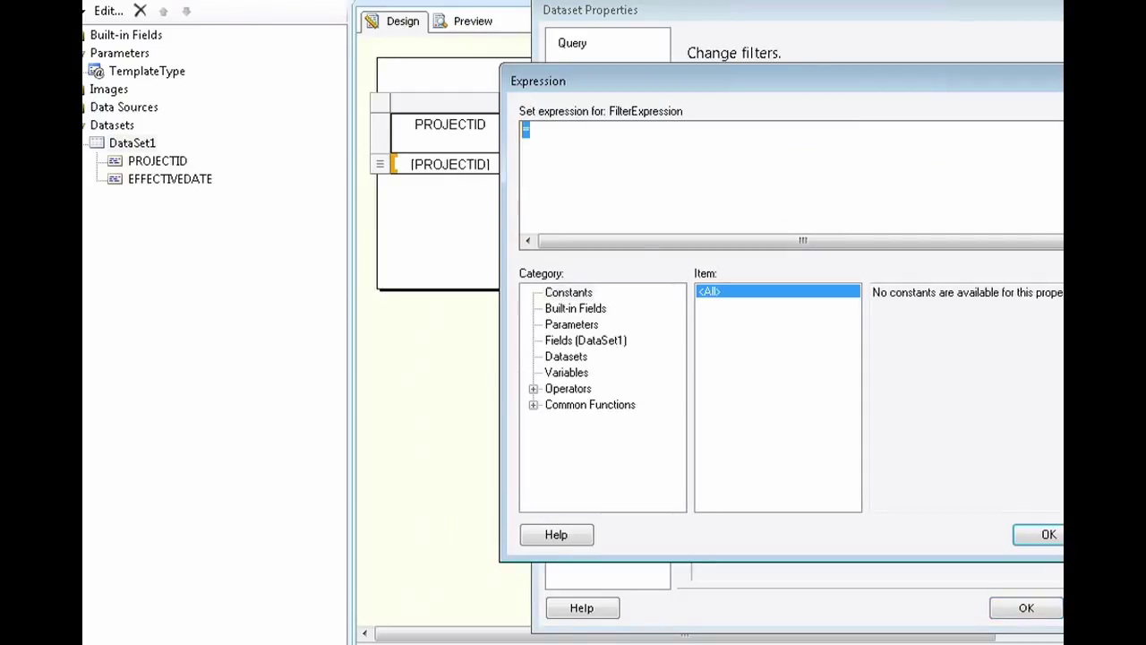
type("= (DateDiff(\"d\", Fields!EFFECTIVEDATE.Value, Today()))- (DateDiff(\"ww\", Fields!EFFECTIVEDATE.Value, Today())*2)- (IIf((DatePart(\"w\", Today())) = 1, \"1\", \"0\"))- (IIf((DatePart(\"w\", Fields!EFFECTIVEDATE.Value)) = 1, \"1\", \"0\"))")
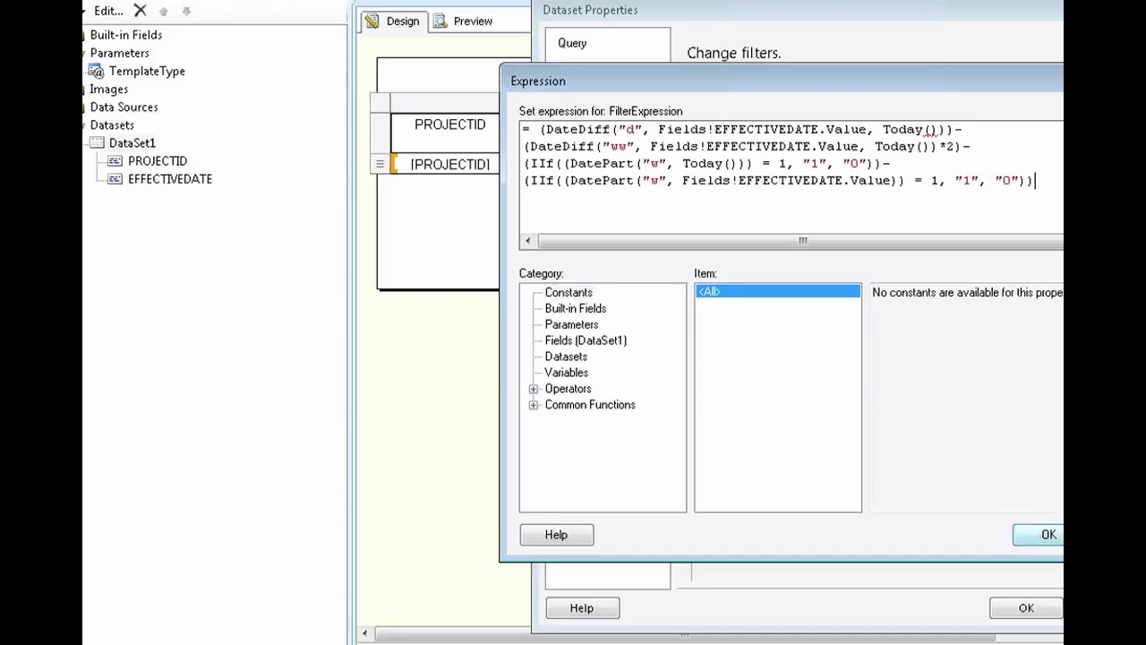
left_click(1043, 534)
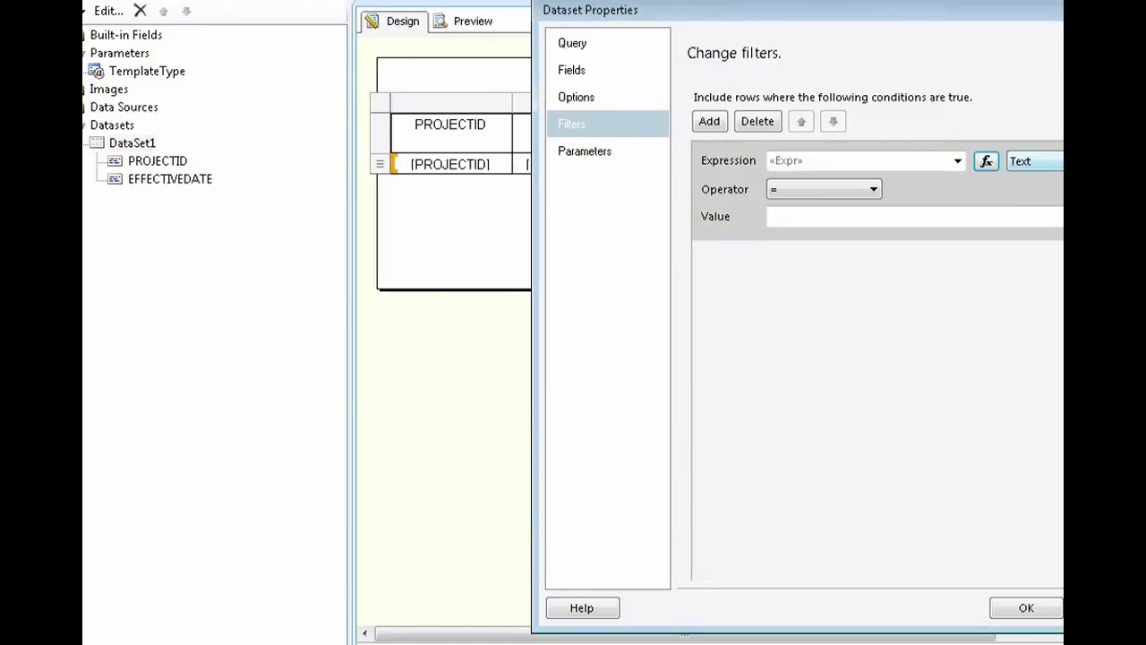
Set the filter's data type to Integer, operator to >= and value to 3, then preview the filtered report.
left_click(1038, 161)
left_click(1035, 219)
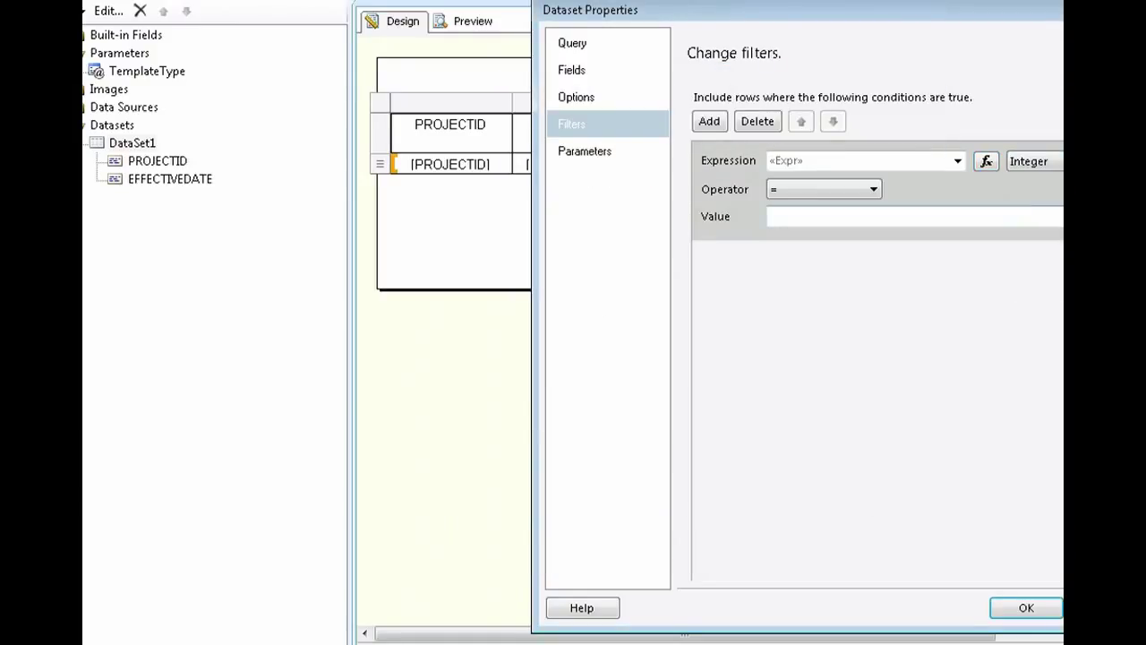
left_click(824, 189)
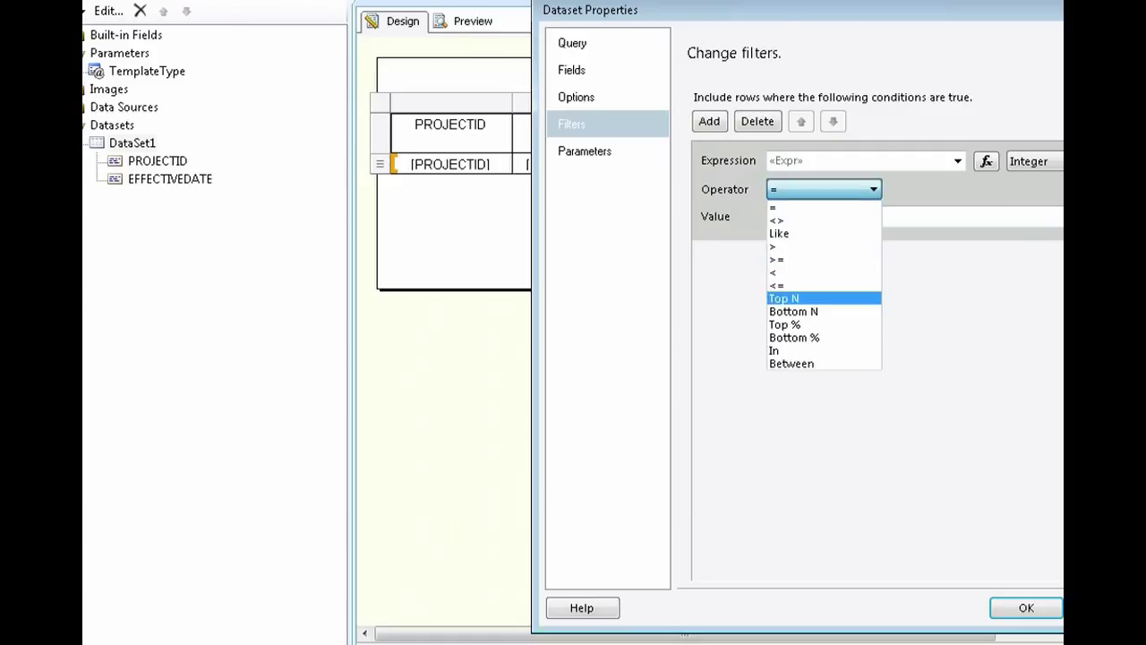
key("Up")
key("Up")
key("Up")
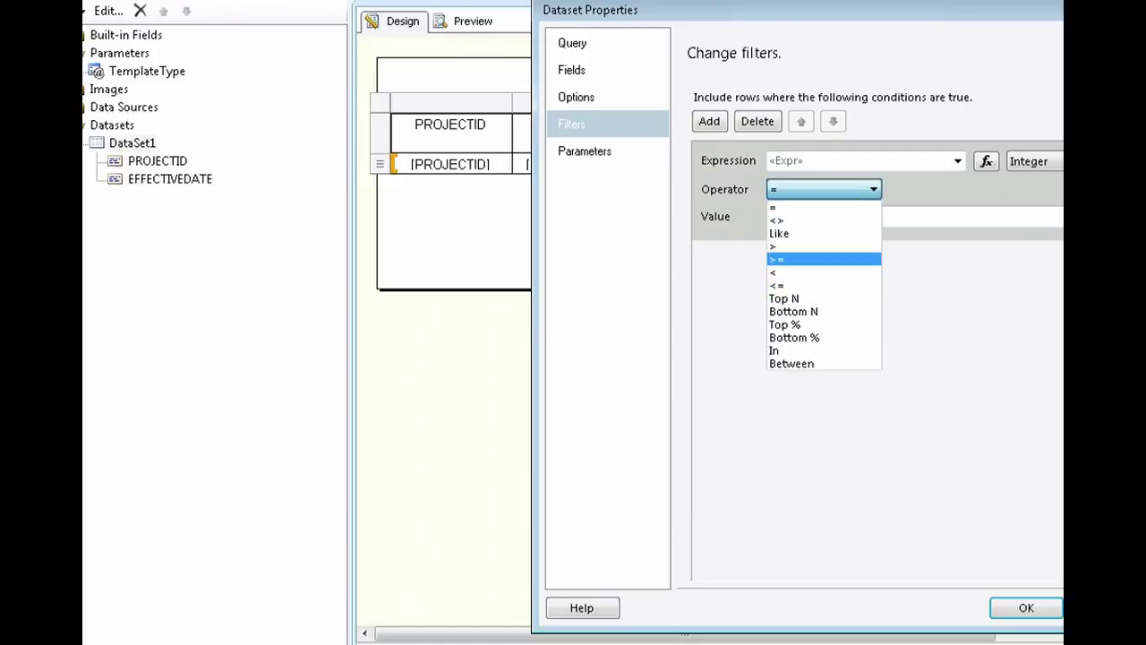
key("Return")
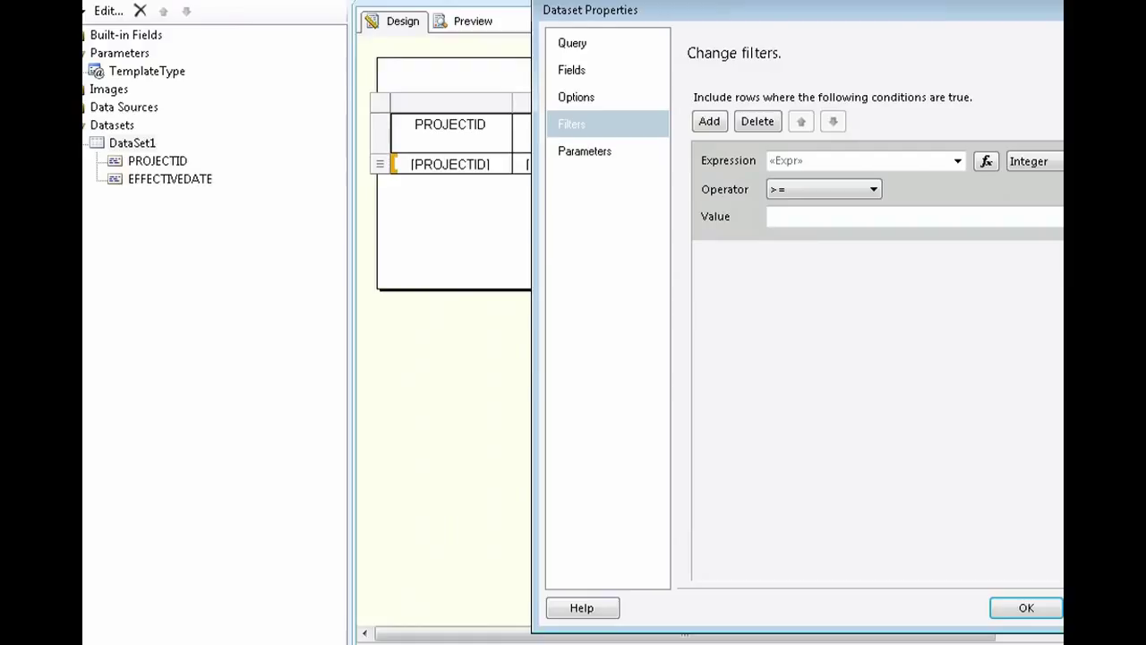
left_click(824, 217)
type("3")
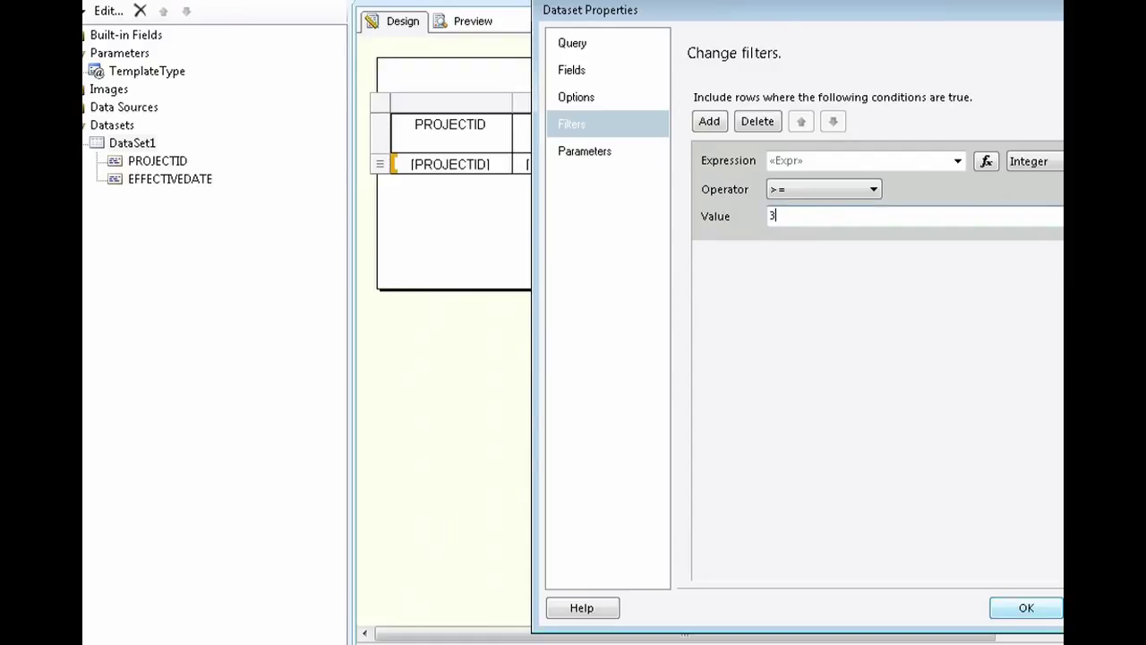
key("Return")
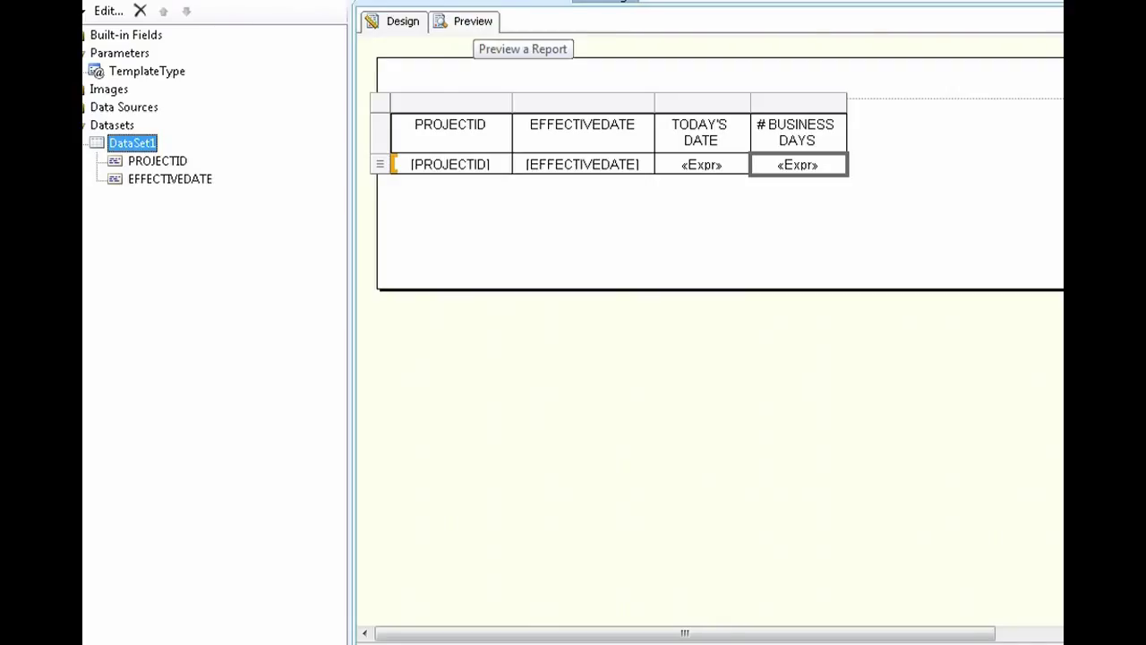
left_click(468, 21)
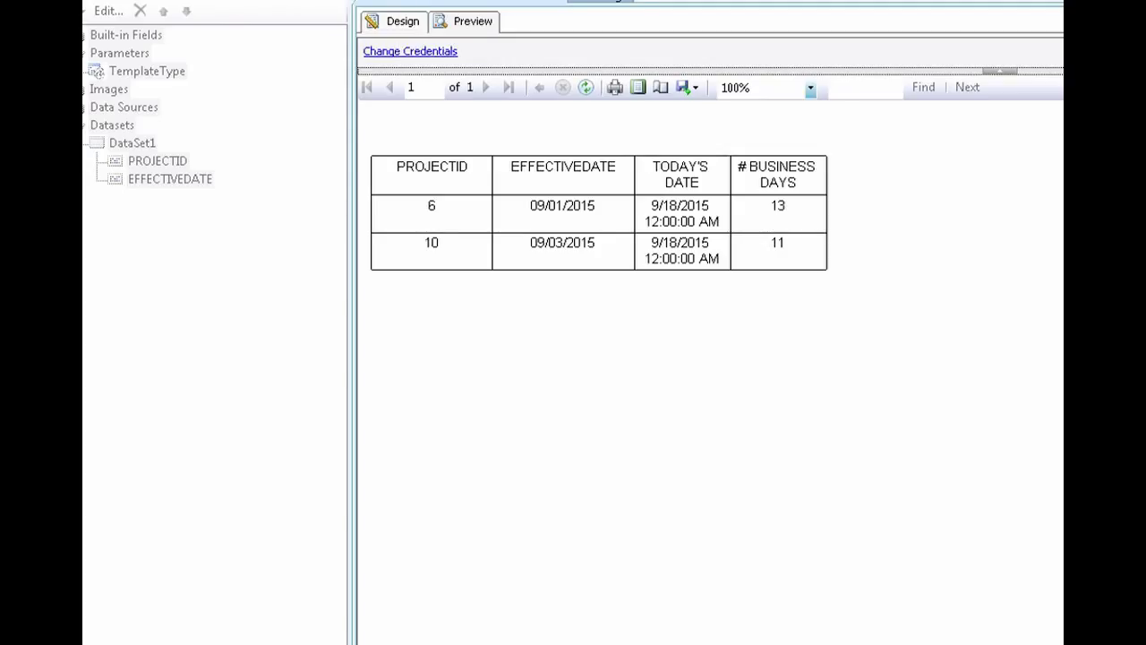
Return to the report design and review the detail expressions under TODAY'S DATE and # BUSINESS DAYS.
left_click(403, 20)
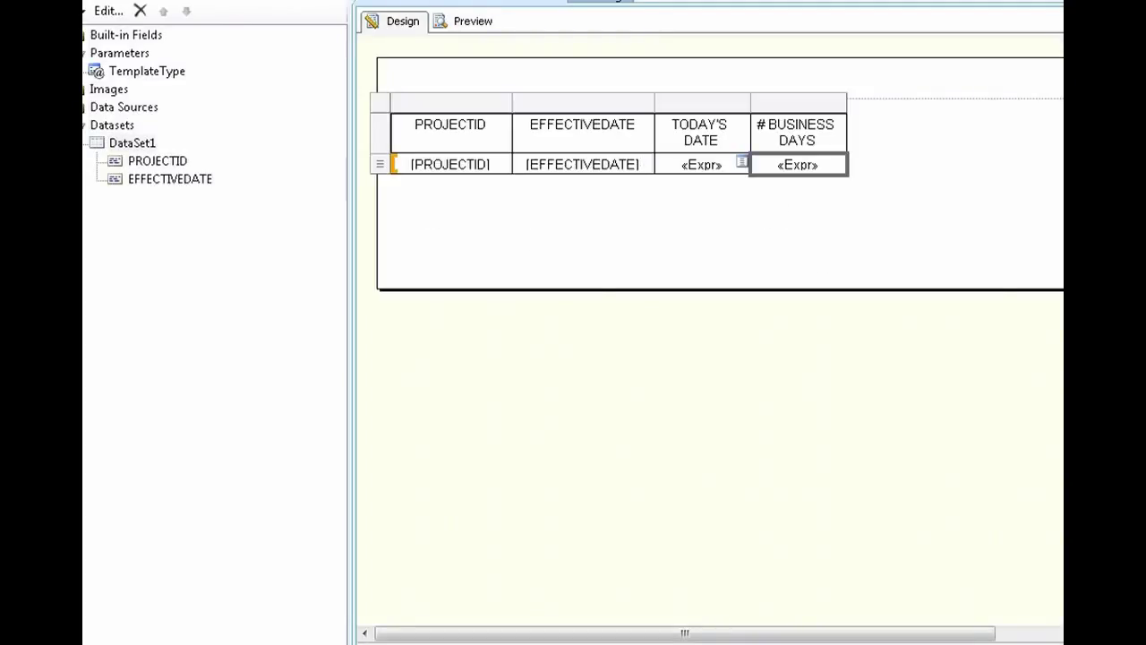
right_click(696, 166)
left_click(761, 325)
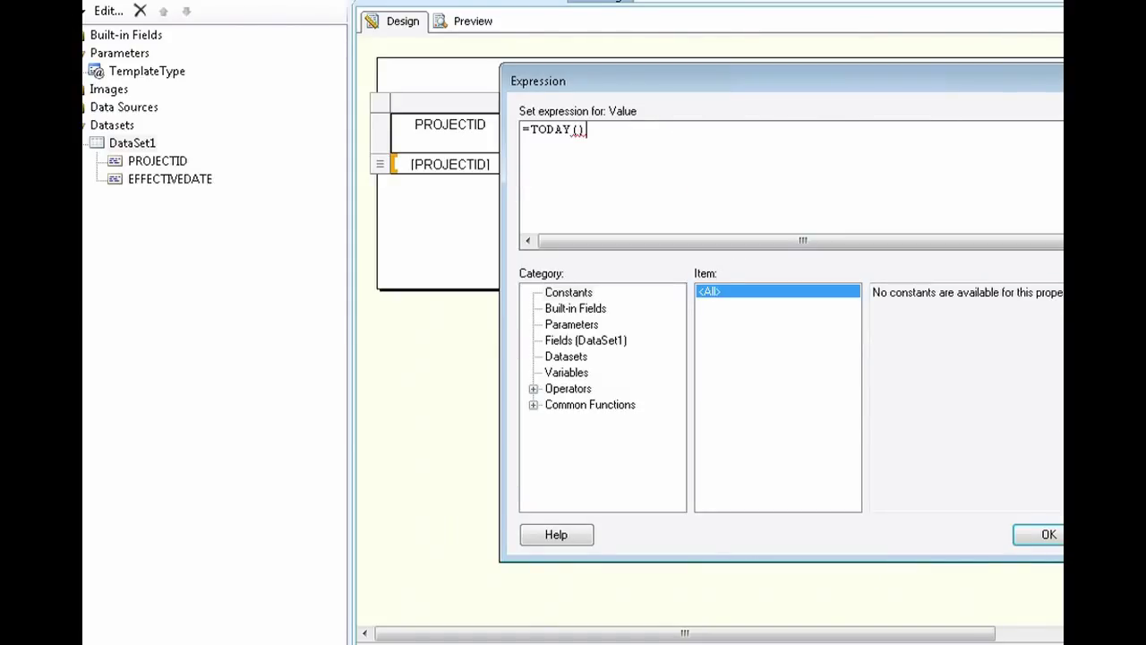
left_click(1048, 535)
right_click(800, 161)
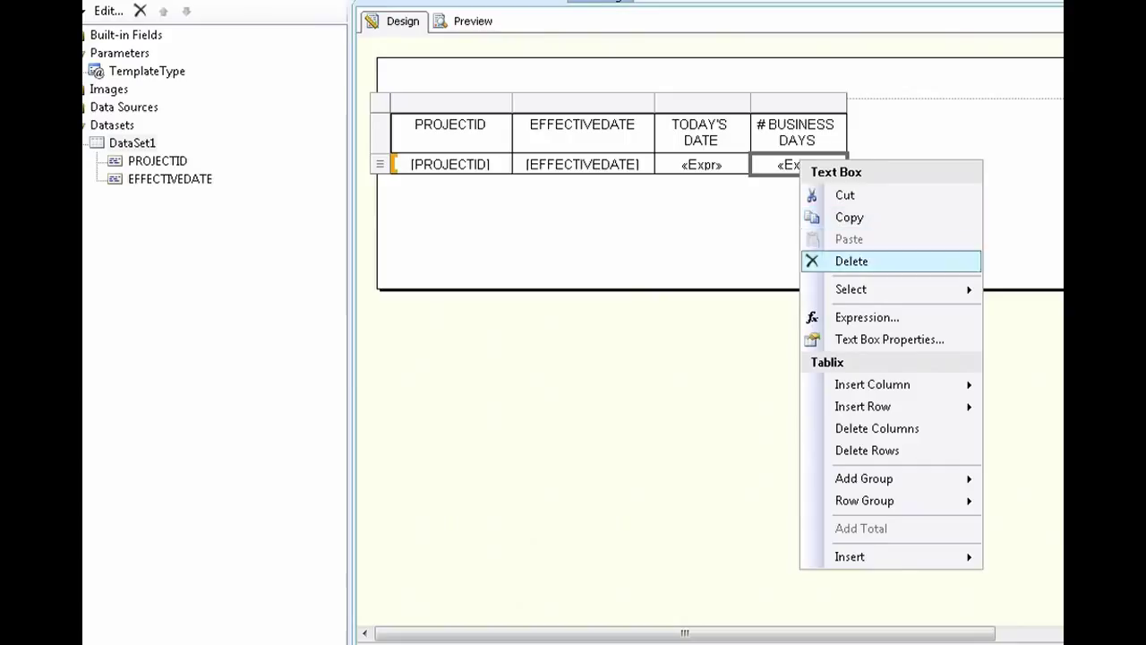
left_click(866, 316)
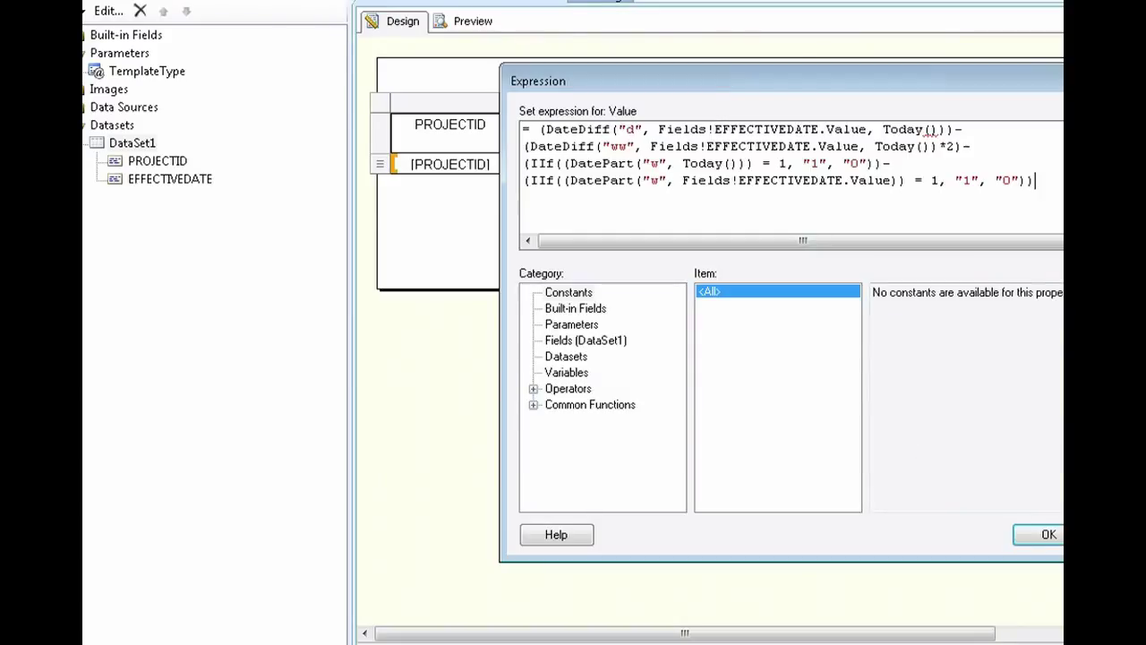